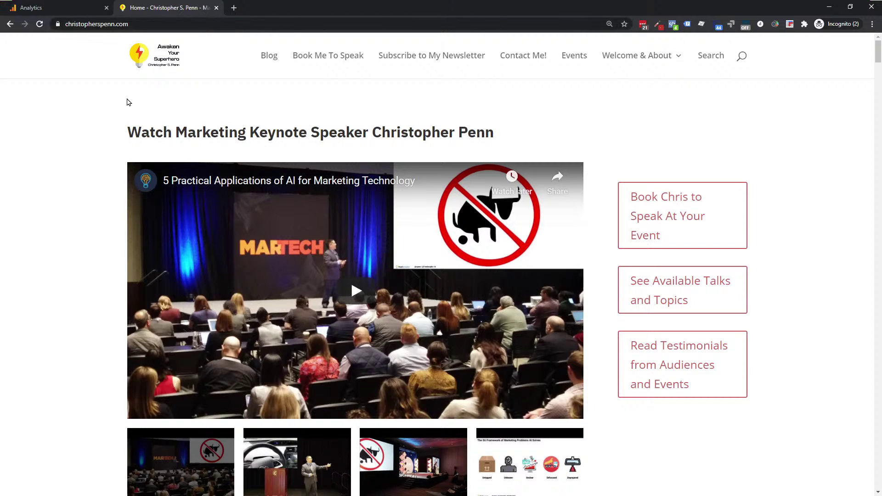
Look over the marketing keynote speaker's home page and close its browser tab.
{"action": "scroll", "coordinate": [491, 318], "scroll_direction": "down", "scroll_amount": 7}
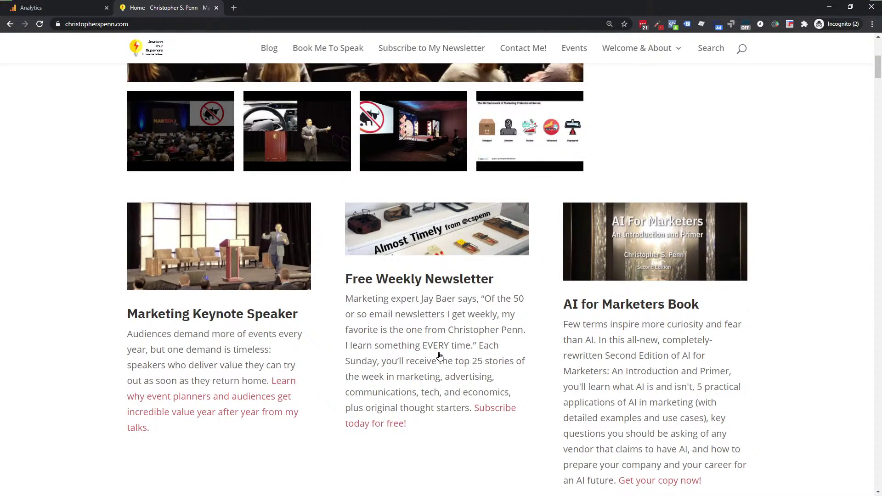
{"action": "scroll", "coordinate": [439, 356], "scroll_direction": "up", "scroll_amount": 7}
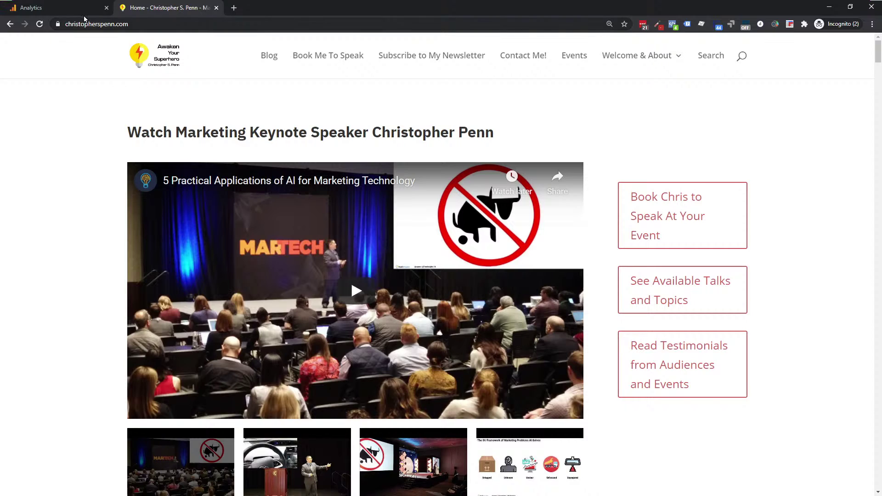
{"action": "left_click", "coordinate": [216, 7]}
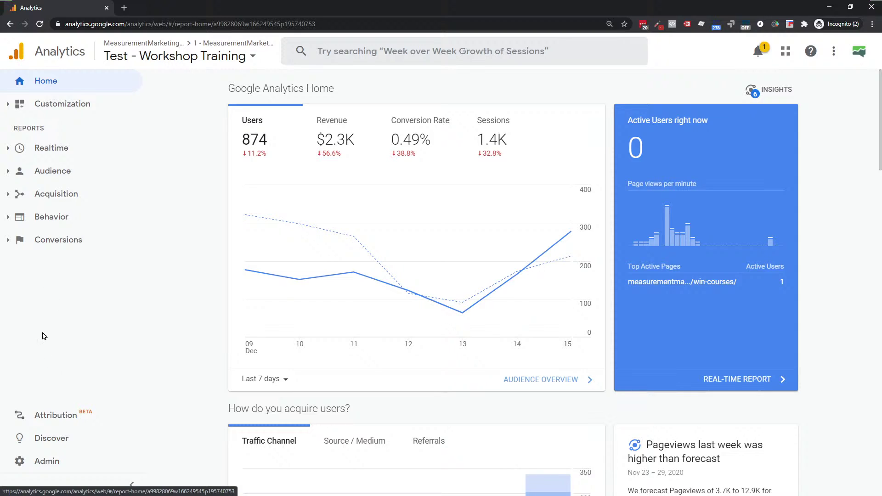
Open the Analytics admin settings and load measurementmarketing.io in a new browser tab.
{"action": "left_click", "coordinate": [46, 458]}
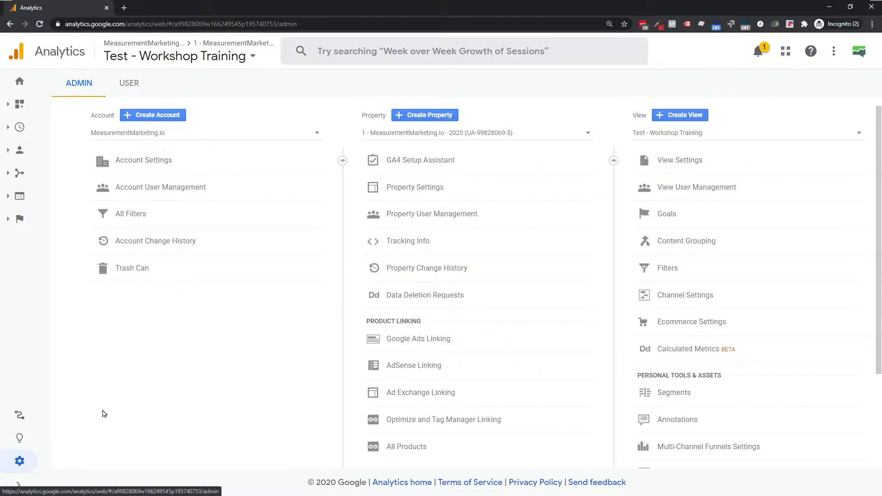
{"action": "left_click", "coordinate": [124, 8]}
{"action": "type", "text": "measurementmarketing.io"}
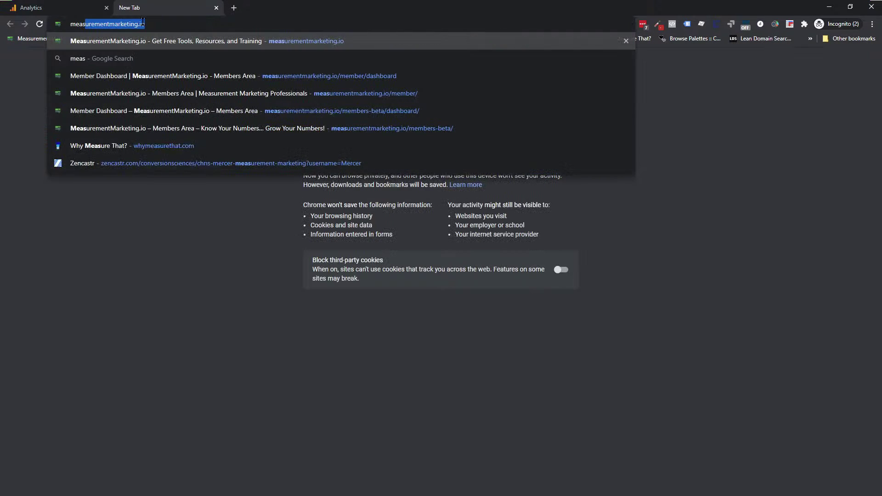
{"action": "key", "text": "Return"}
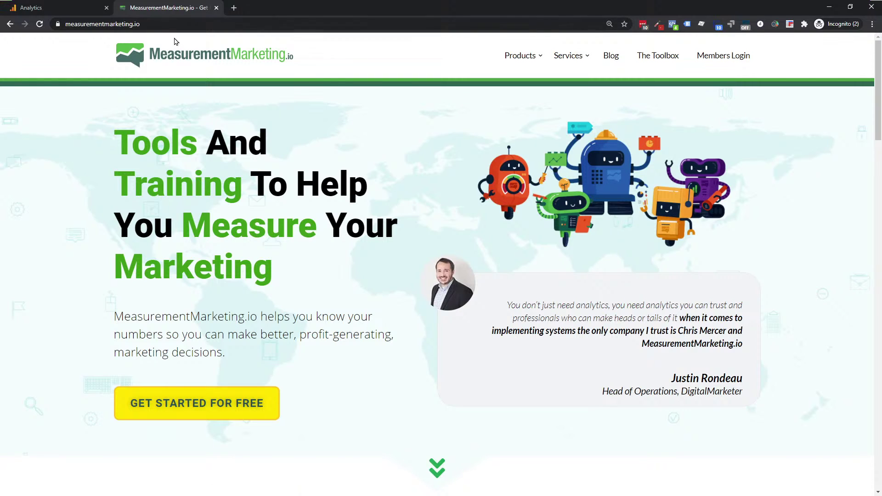
Load the nonexistent page measurementmarketing.io/this-is-a-trap and highlight its full address.
{"action": "left_click", "coordinate": [177, 24]}
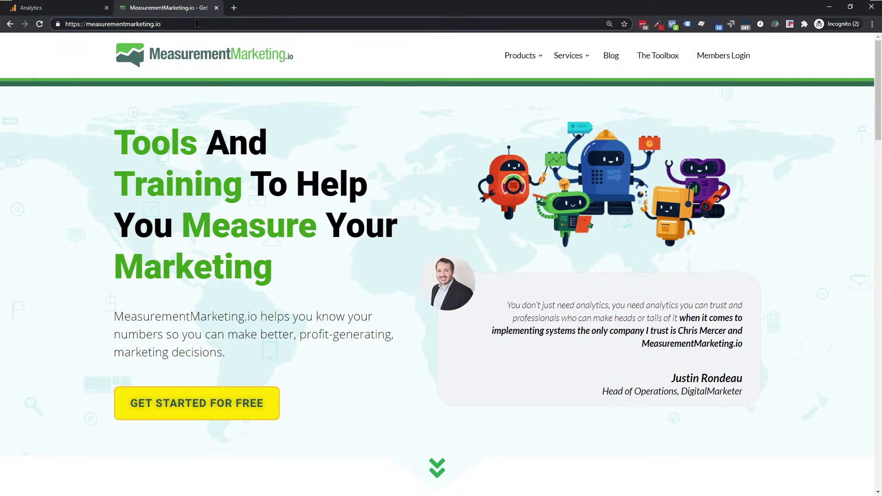
{"action": "type", "text": "/this-is"}
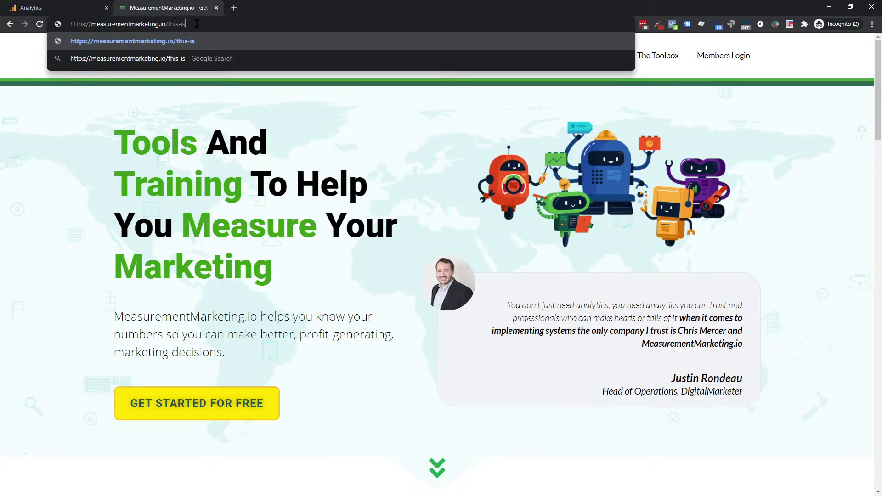
{"action": "type", "text": "-a-trap"}
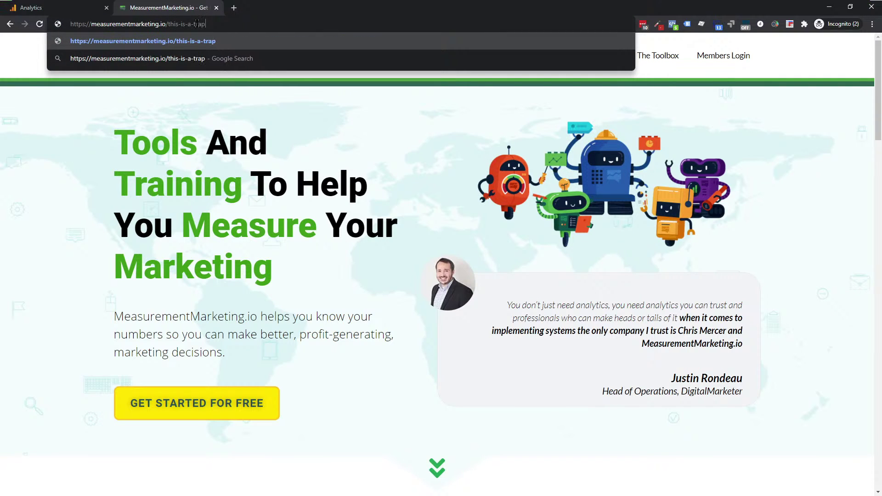
{"action": "key", "text": "Return"}
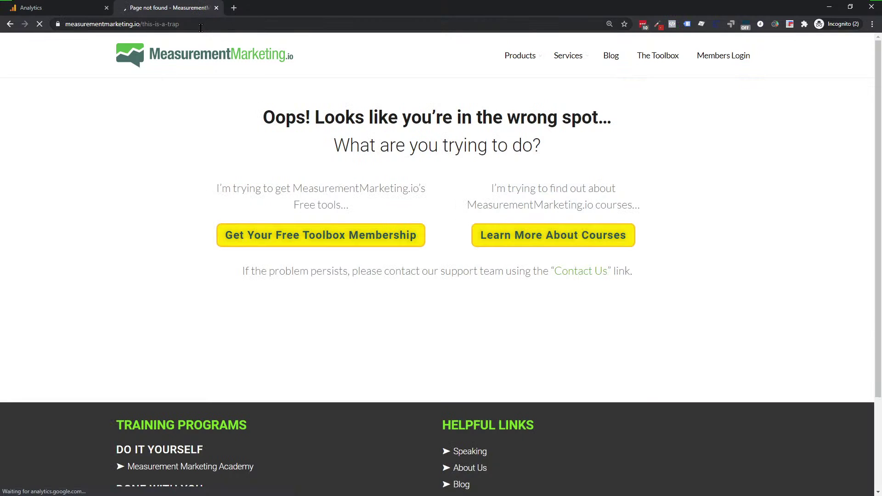
{"action": "left_click_drag", "start_coordinate": [201, 28], "coordinate": [64, 27]}
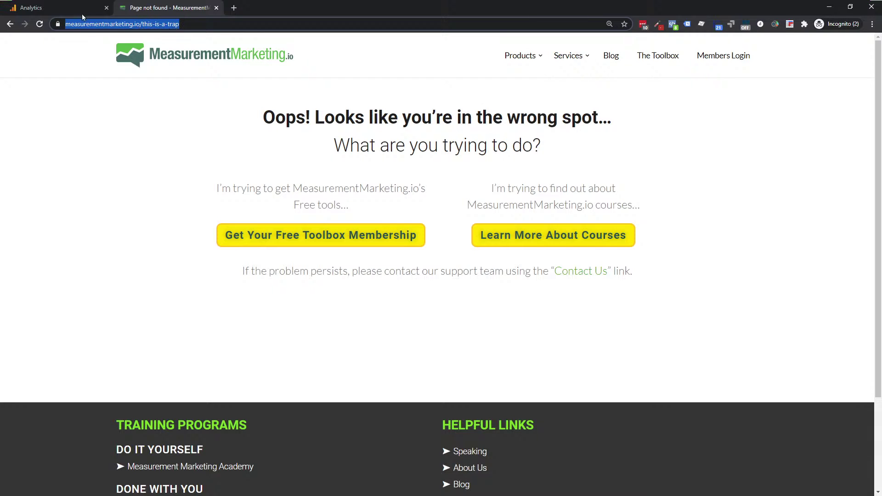
In Analytics, draft a new custom filter for the Test - Workshop Training view that excludes Request URI matching /this-is-a-trap.
{"action": "left_click", "coordinate": [46, 8]}
{"action": "left_click", "coordinate": [668, 268]}
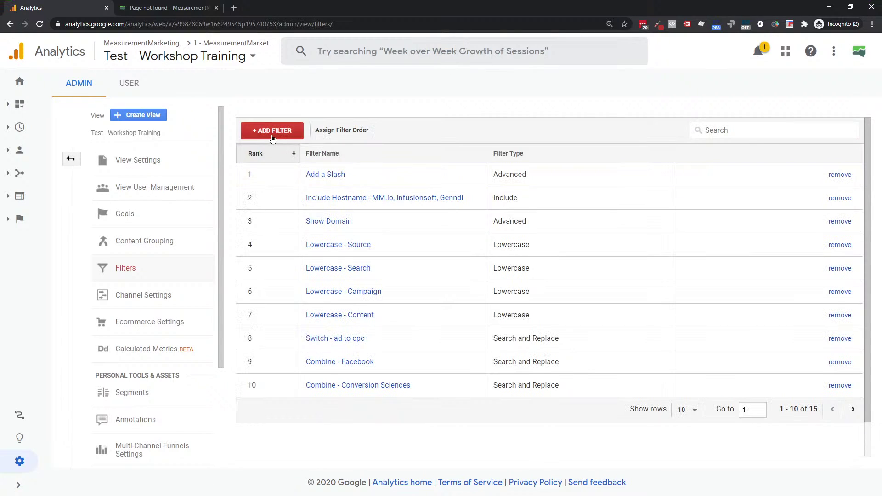
{"action": "left_click", "coordinate": [272, 138]}
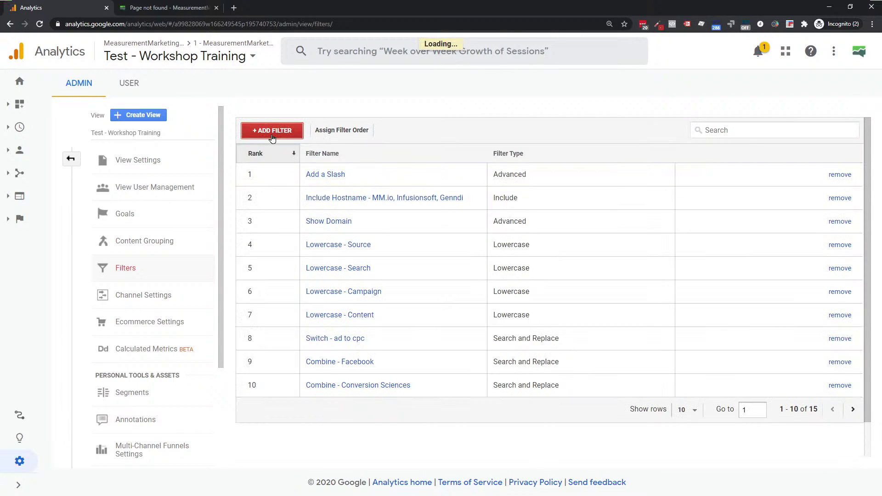
{"action": "left_click", "coordinate": [290, 275]}
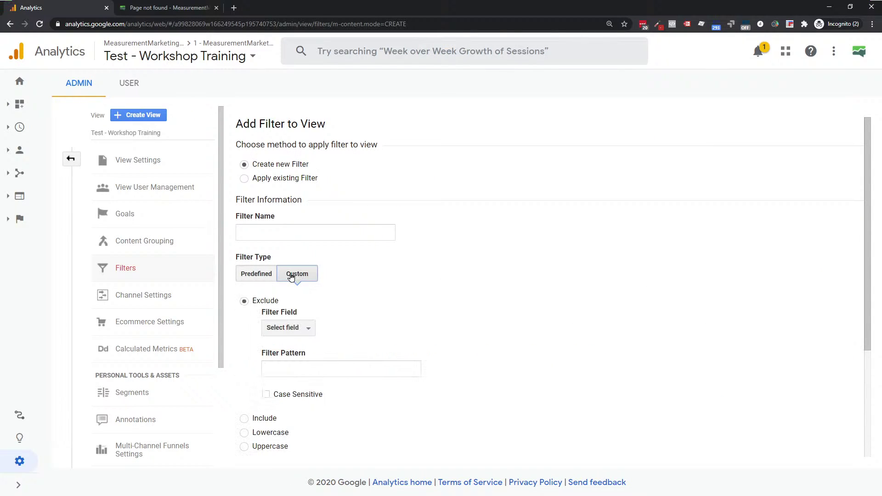
{"action": "left_click", "coordinate": [292, 332]}
{"action": "left_click", "coordinate": [304, 382]}
{"action": "left_click", "coordinate": [295, 364]}
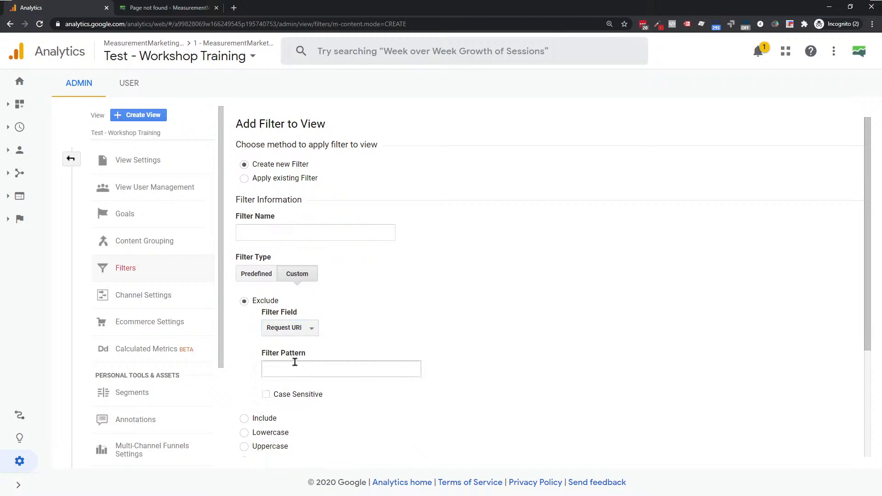
{"action": "type", "text": "/"}
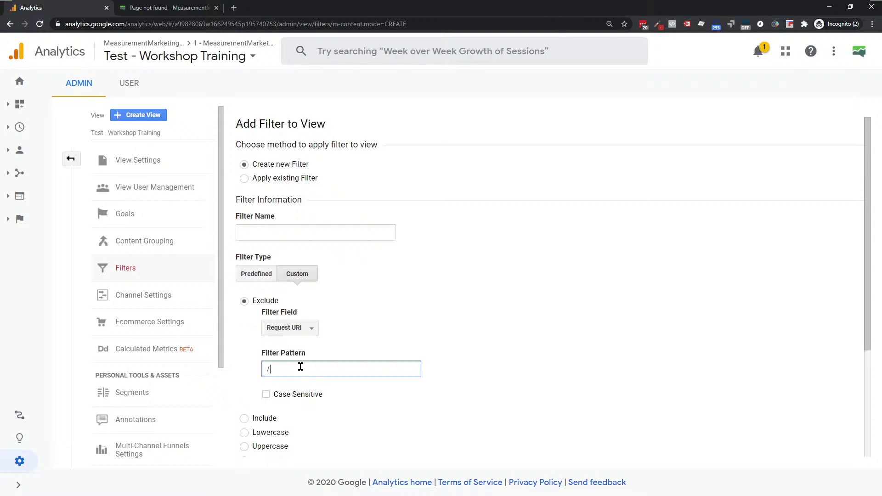
{"action": "type", "text": "this-is-a-trap"}
{"action": "scroll", "coordinate": [291, 230], "scroll_direction": "down", "scroll_amount": 1}
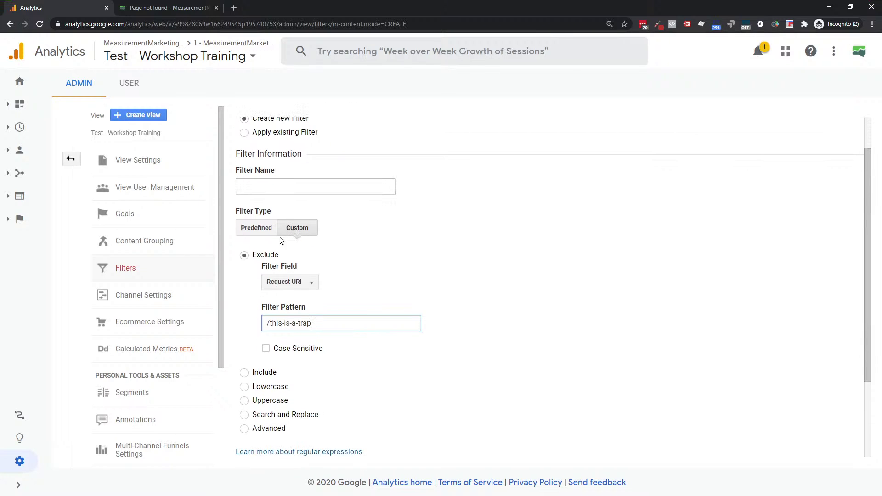
{"action": "scroll", "coordinate": [260, 258], "scroll_direction": "down", "scroll_amount": 1}
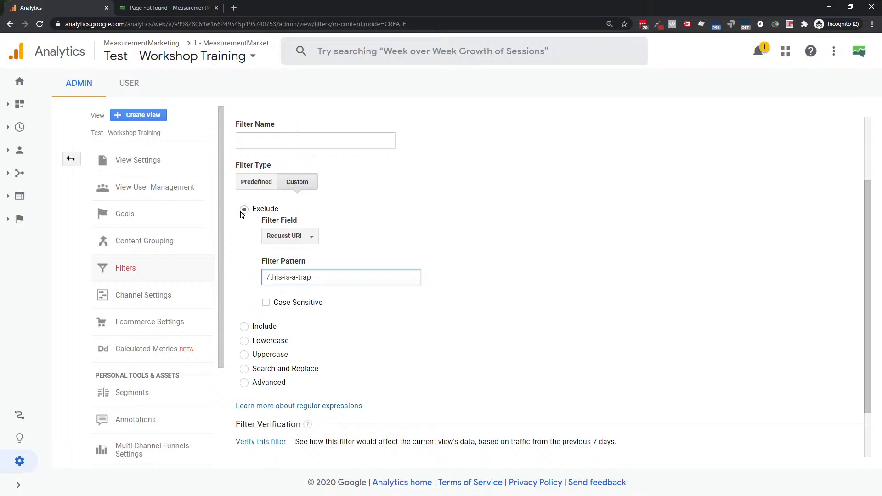
Switch the draft filter from Exclude to Include with Request URI as the filter field.
{"action": "left_click", "coordinate": [244, 326]}
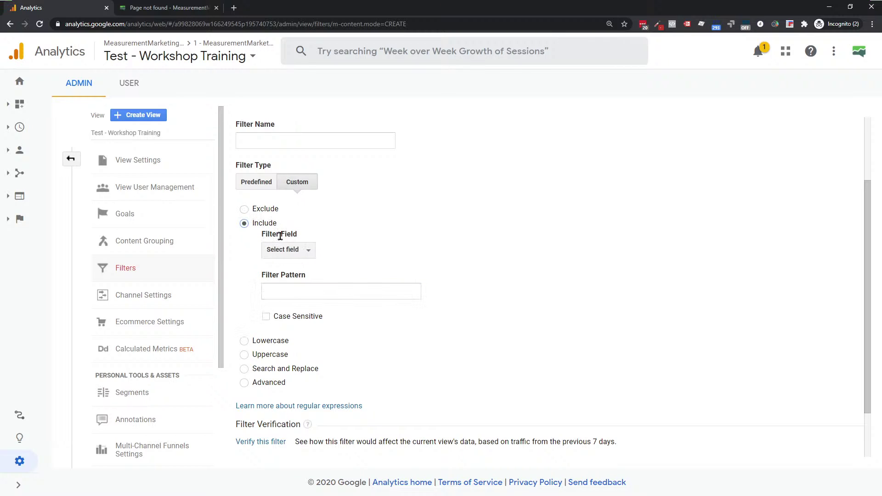
{"action": "left_click", "coordinate": [280, 251]}
{"action": "left_click", "coordinate": [291, 304]}
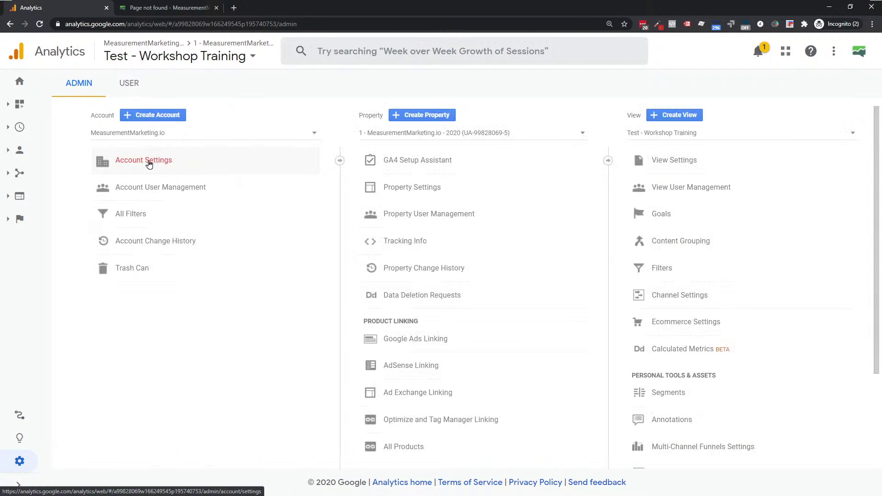
Copy the Test - Workshop Training view to a new view named "Test - Click Traps Only".
{"action": "left_click", "coordinate": [658, 165]}
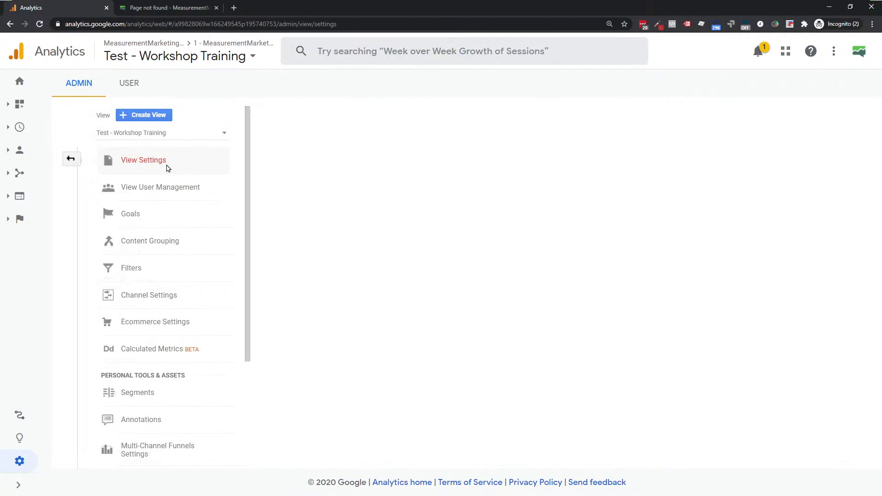
{"action": "left_click", "coordinate": [767, 129]}
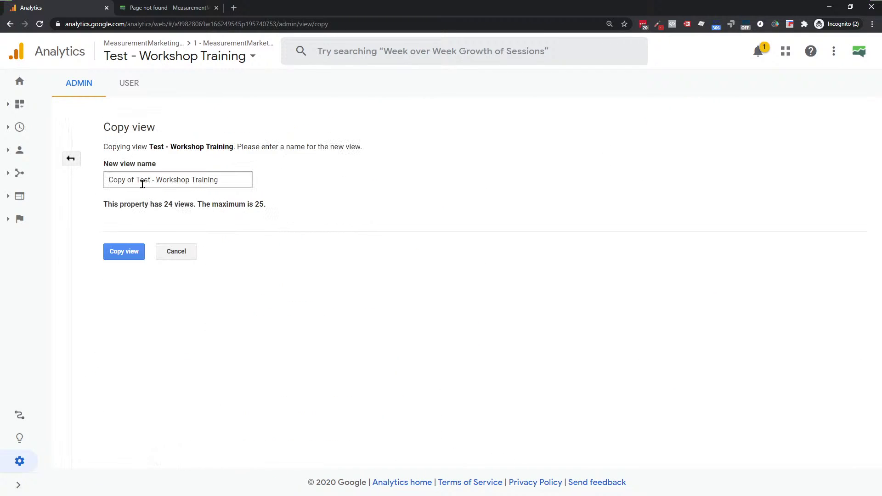
{"action": "left_click_drag", "start_coordinate": [136, 180], "coordinate": [16, 183]}
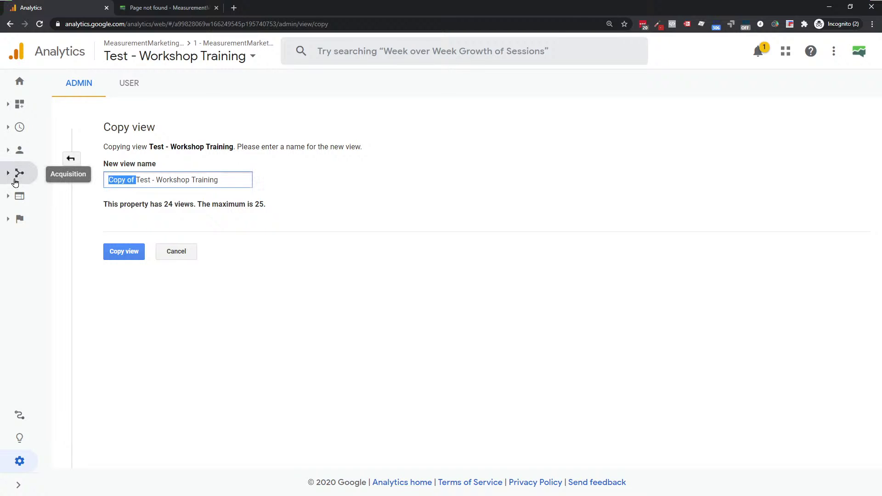
{"action": "key", "text": "BackSpace"}
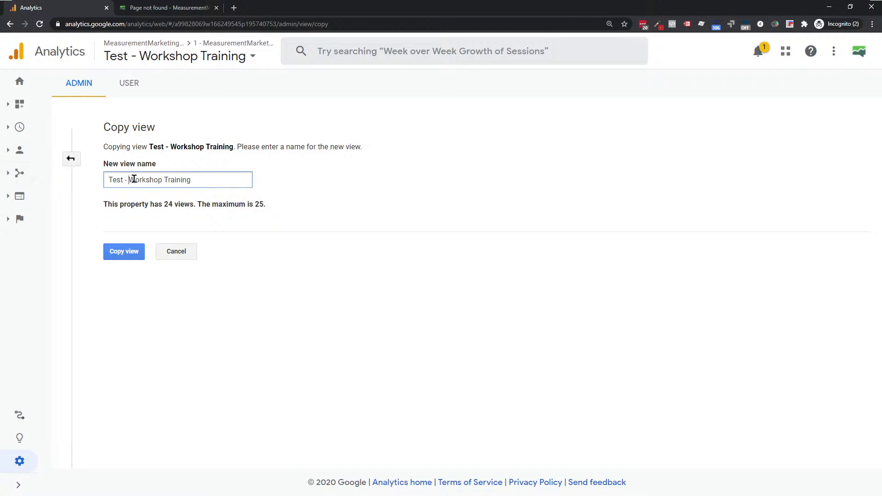
{"action": "left_click_drag", "start_coordinate": [129, 179], "coordinate": [256, 172]}
{"action": "type", "text": "Click Traps Only"}
{"action": "left_click", "coordinate": [123, 256]}
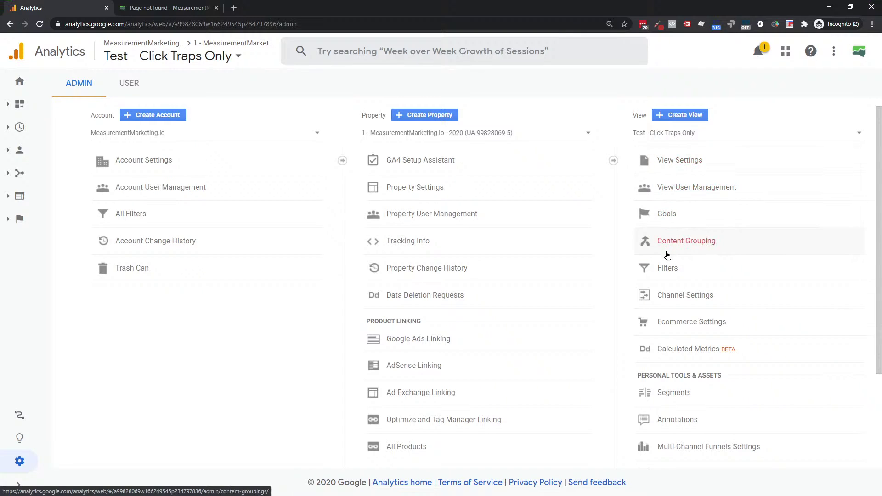
Review the view settings of Test - Click Traps Only and open its filter list, discarding the unsaved filter draft.
{"action": "left_click", "coordinate": [671, 161]}
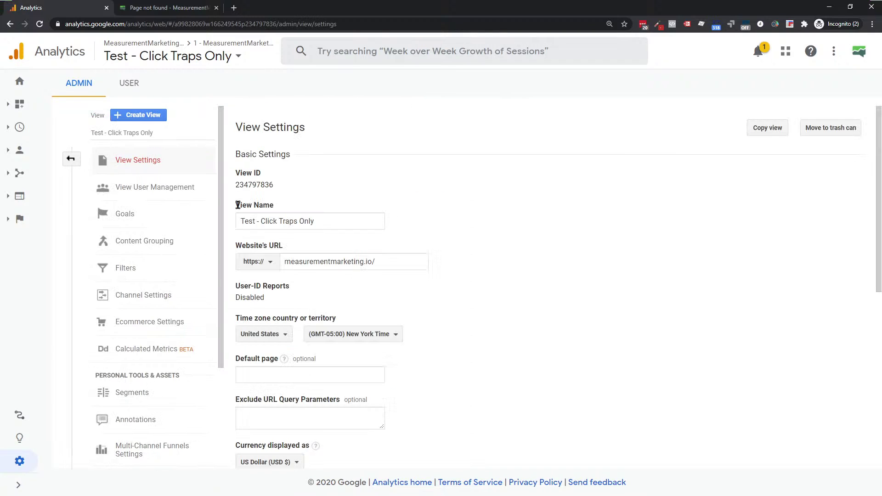
{"action": "scroll", "coordinate": [273, 321], "scroll_direction": "down", "scroll_amount": 5}
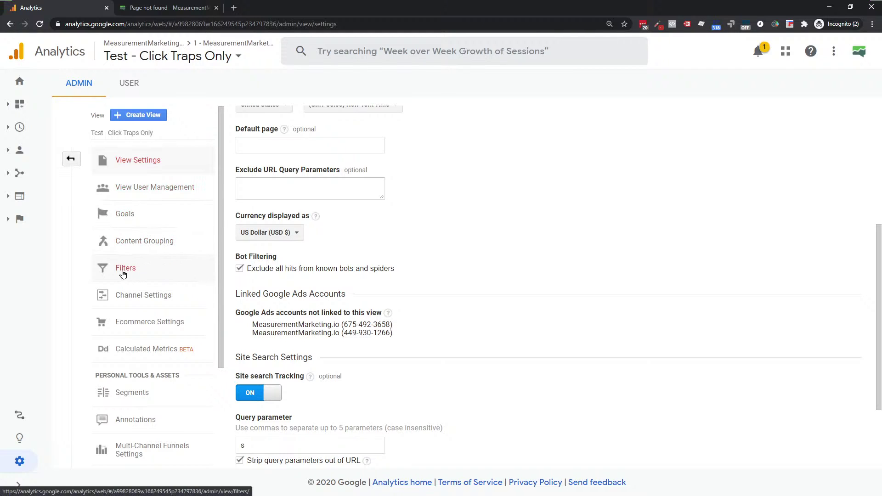
{"action": "left_click", "coordinate": [123, 273]}
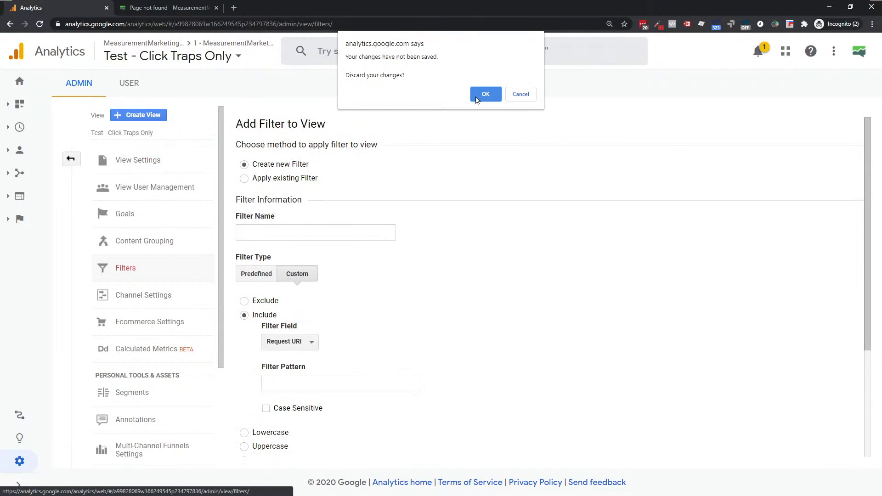
{"action": "left_click", "coordinate": [487, 94]}
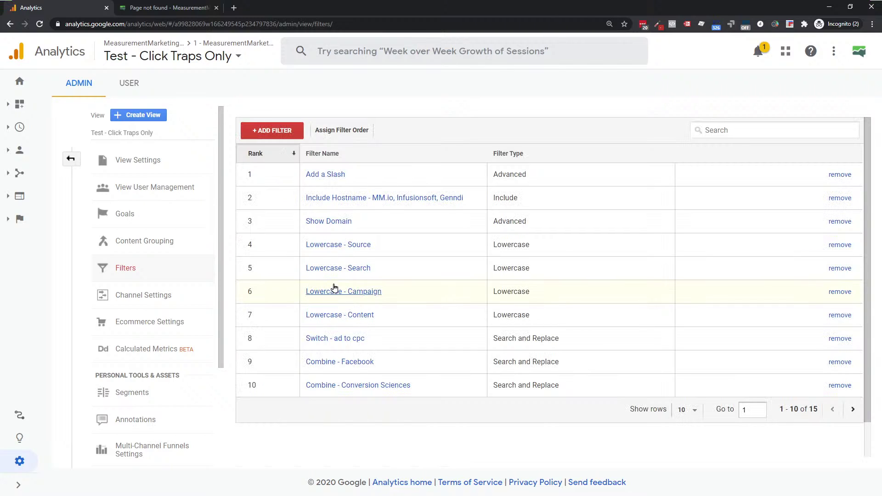
Add a new filter to the Test - Click Traps Only view and name it "Include Only Trapped Clicks".
{"action": "left_click", "coordinate": [274, 137]}
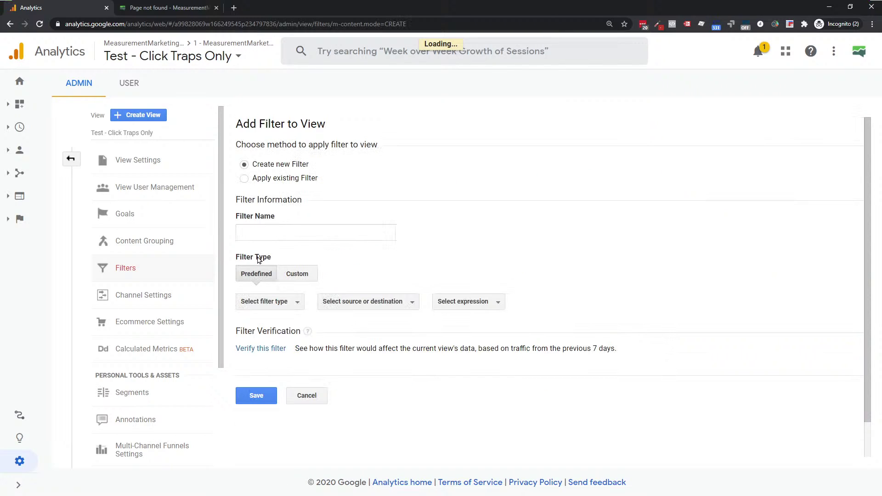
{"action": "left_click", "coordinate": [255, 233]}
{"action": "type", "text": "Clic"}
{"action": "type", "text": "k Trap"}
{"action": "key", "text": "ctrl+a"}
{"action": "type", "text": "Include Only"}
{"action": "key", "text": "BackSpace"}
{"action": "key", "text": "BackSpace"}
{"action": "type", "text": "Trap"}
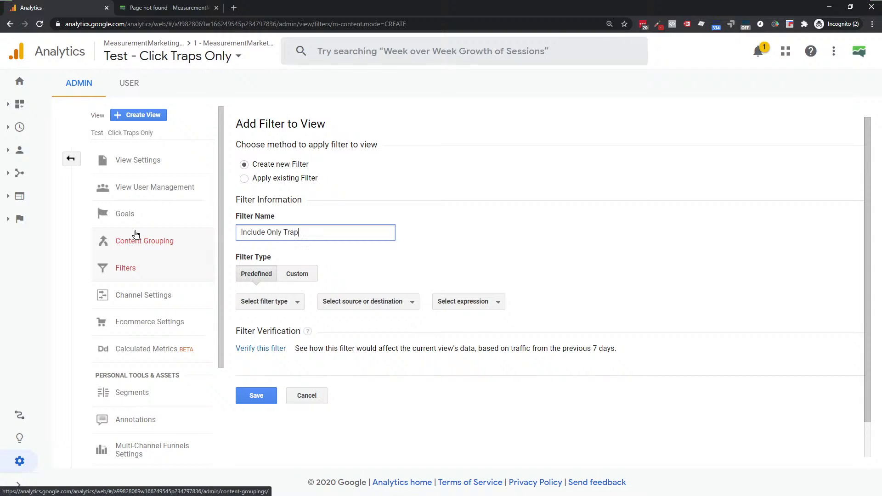
{"action": "type", "text": "ped Clicks"}
Make the filter custom on Request URI with the pattern /this-is-a-trap, and compare the pattern with the trap page's address.
{"action": "left_click", "coordinate": [294, 275]}
{"action": "left_click", "coordinate": [285, 330]}
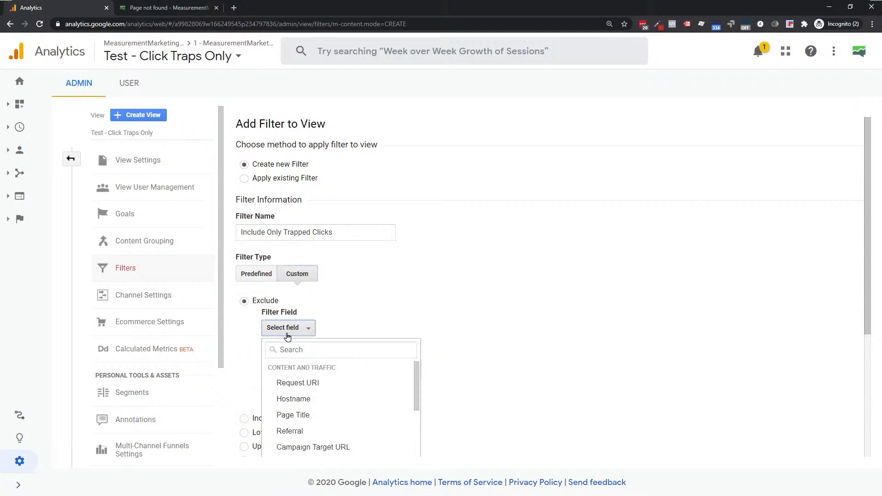
{"action": "left_click", "coordinate": [294, 384]}
{"action": "left_click", "coordinate": [298, 367]}
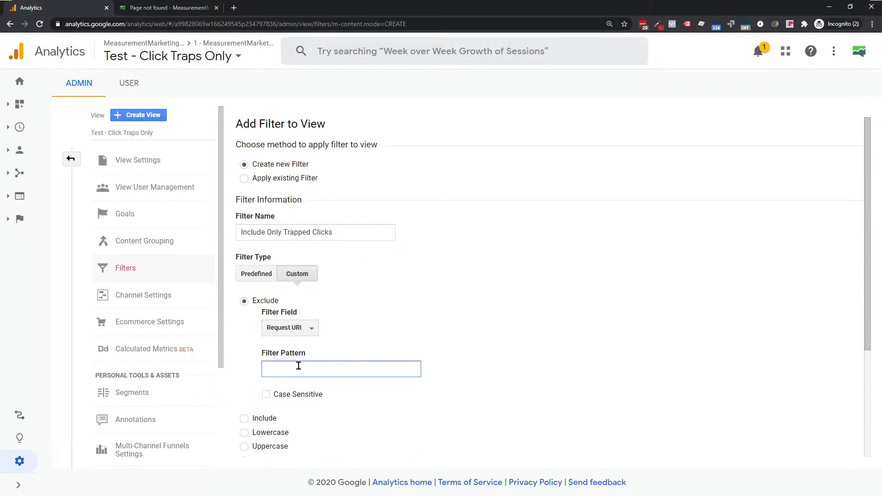
{"action": "type", "text": "/this-is-a-trap"}
{"action": "left_click", "coordinate": [165, 8]}
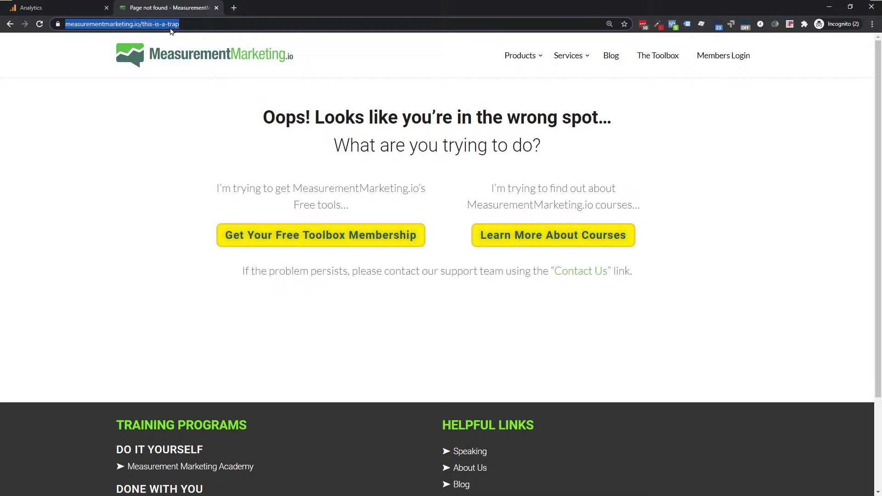
{"action": "left_click", "coordinate": [84, 11]}
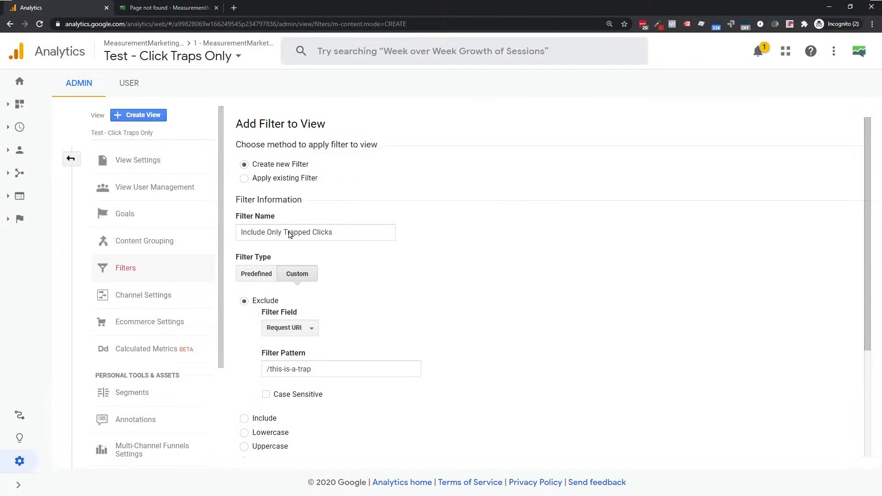
Open the MeasurementMarketing.io homepage from the trap page and look through its sections from the introduction to the footer.
{"action": "left_click", "coordinate": [152, 7]}
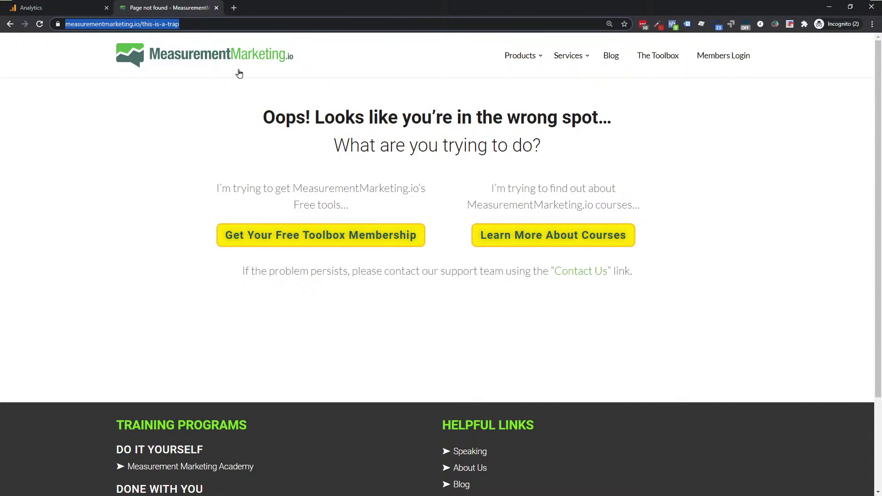
{"action": "left_click", "coordinate": [195, 59]}
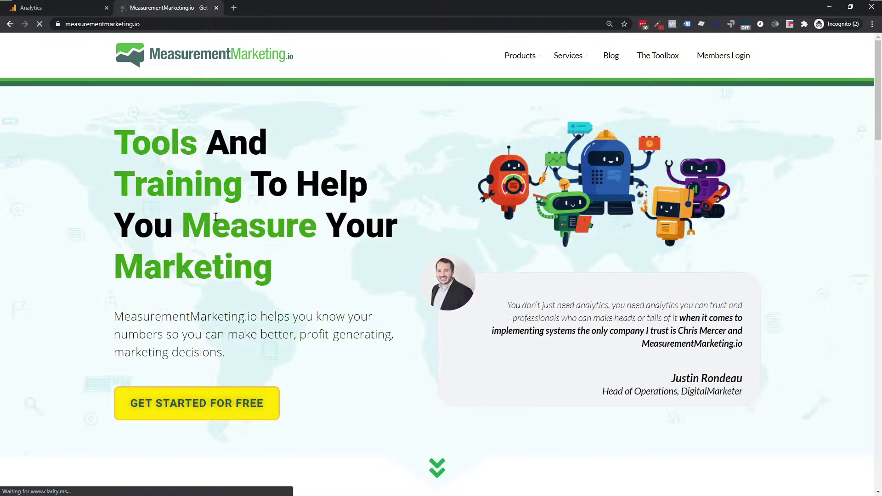
{"action": "scroll", "coordinate": [354, 313], "scroll_direction": "down", "scroll_amount": 10}
{"action": "scroll", "coordinate": [353, 312], "scroll_direction": "down", "scroll_amount": 15}
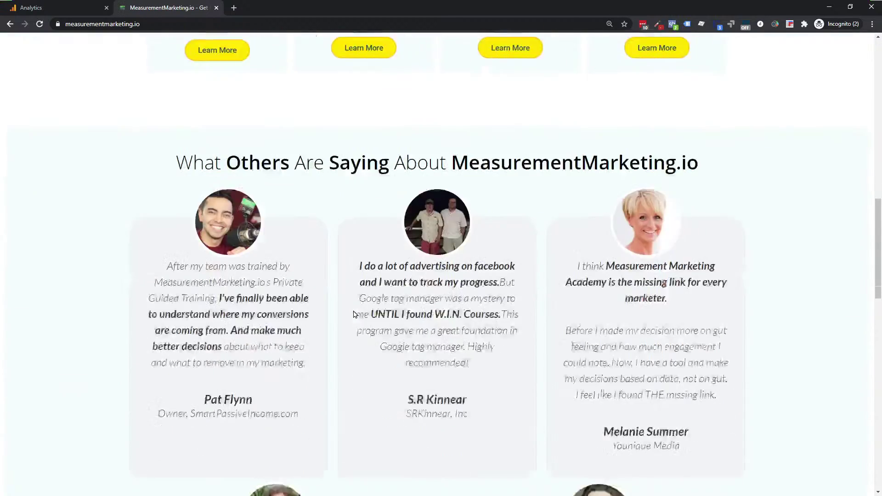
{"action": "scroll", "coordinate": [387, 320], "scroll_direction": "down", "scroll_amount": 2}
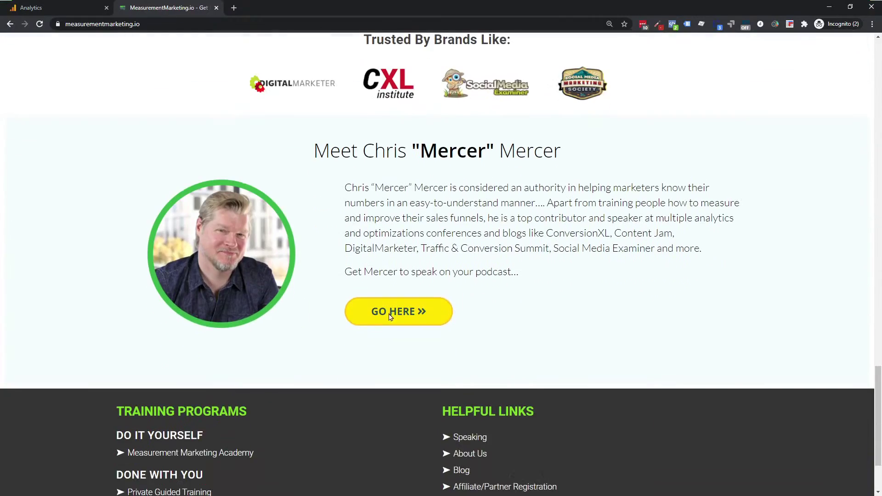
{"action": "scroll", "coordinate": [525, 289], "scroll_direction": "up", "scroll_amount": 1}
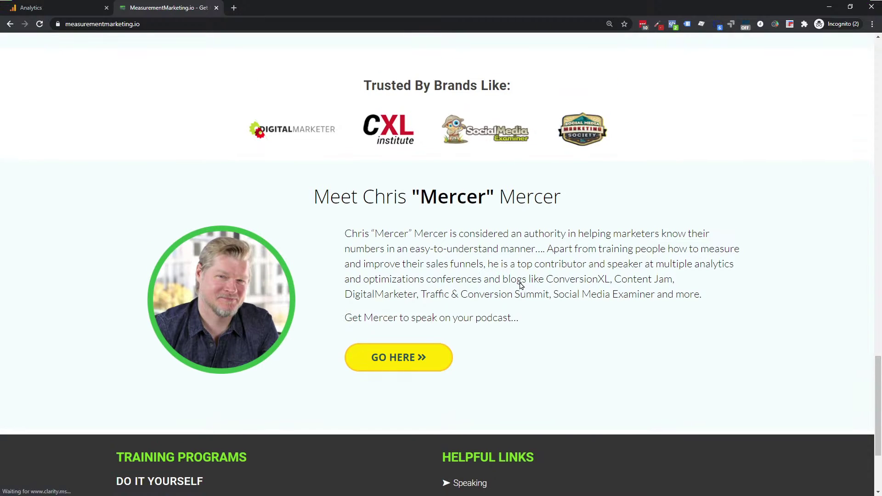
{"action": "left_click_drag", "start_coordinate": [487, 264], "coordinate": [485, 264]}
{"action": "scroll", "coordinate": [506, 276], "scroll_direction": "down", "scroll_amount": 3}
{"action": "scroll", "coordinate": [505, 276], "scroll_direction": "up", "scroll_amount": 9}
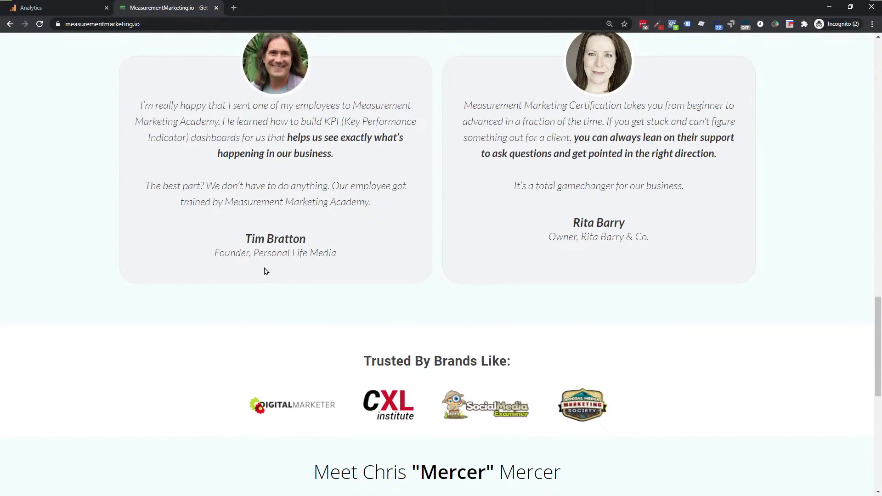
{"action": "scroll", "coordinate": [267, 271], "scroll_direction": "up", "scroll_amount": 1}
{"action": "left_click_drag", "start_coordinate": [218, 167], "coordinate": [221, 167]}
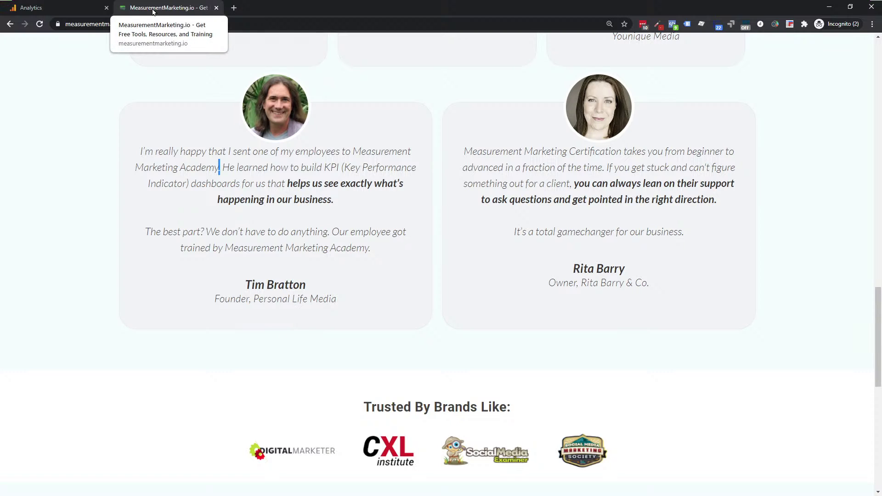
{"action": "scroll", "coordinate": [266, 222], "scroll_direction": "up", "scroll_amount": 15}
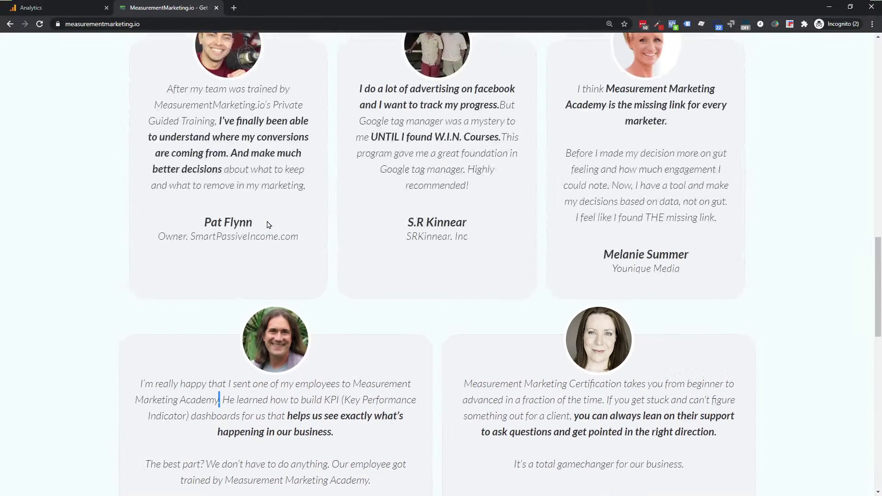
{"action": "scroll", "coordinate": [230, 326], "scroll_direction": "down", "scroll_amount": 10}
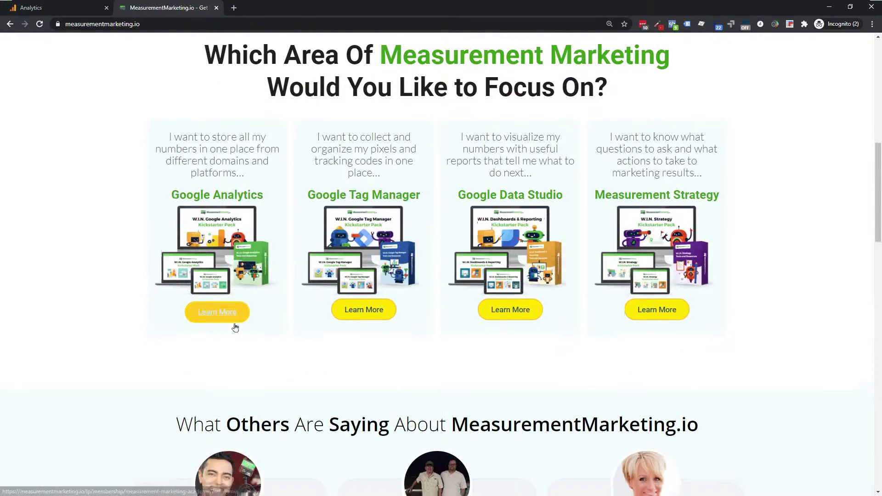
{"action": "scroll", "coordinate": [382, 302], "scroll_direction": "down", "scroll_amount": 2}
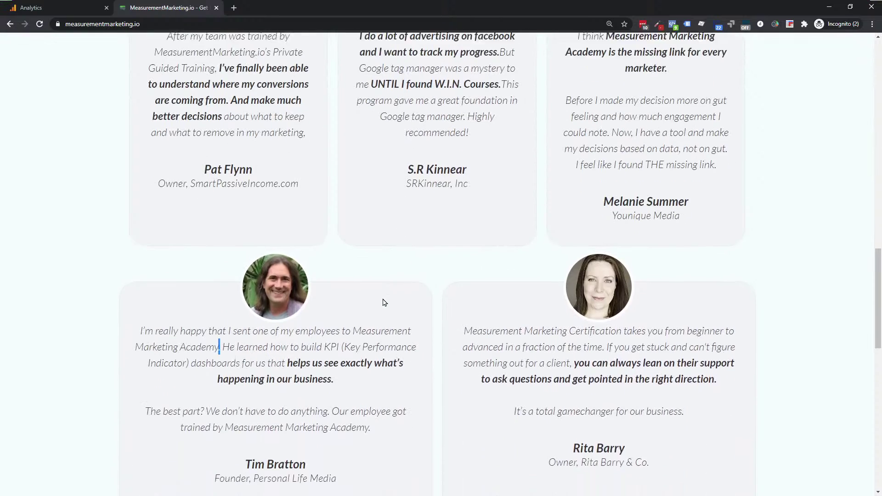
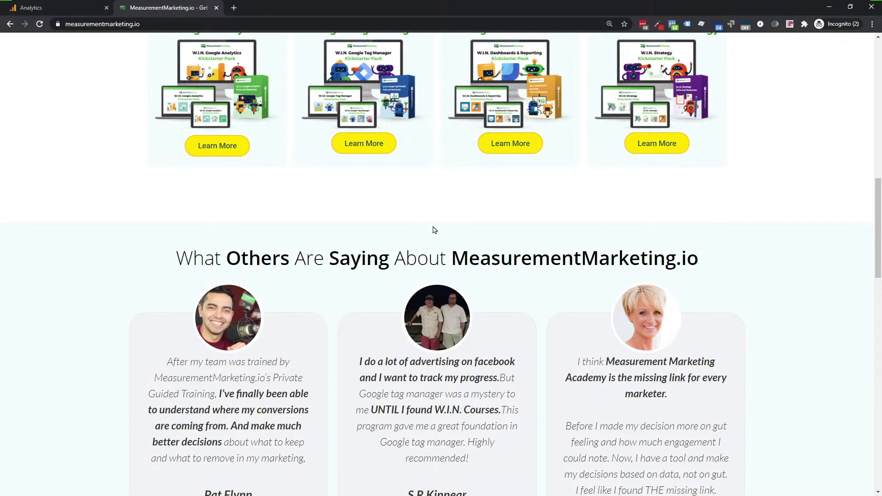
{"action": "scroll", "coordinate": [434, 229], "scroll_direction": "up", "scroll_amount": 9}
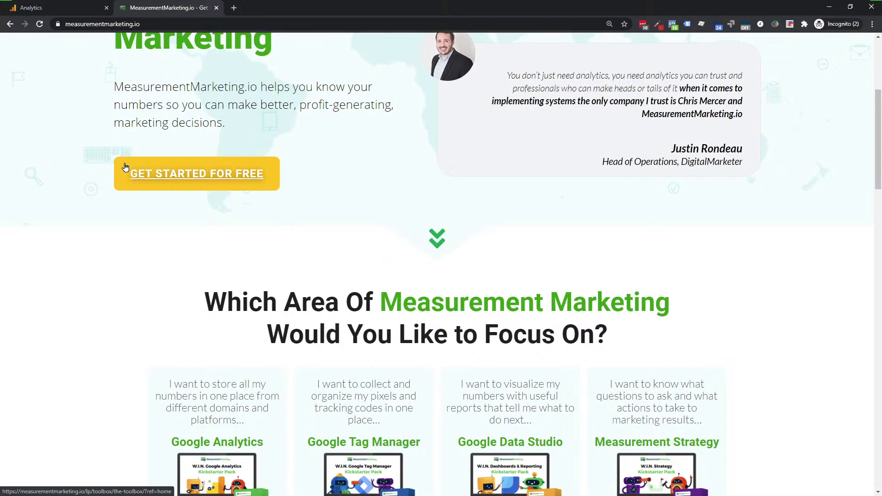
Return to the filter form in Google Analytics and change the custom filter to Include on the Request URI field.
{"action": "left_click", "coordinate": [75, 6]}
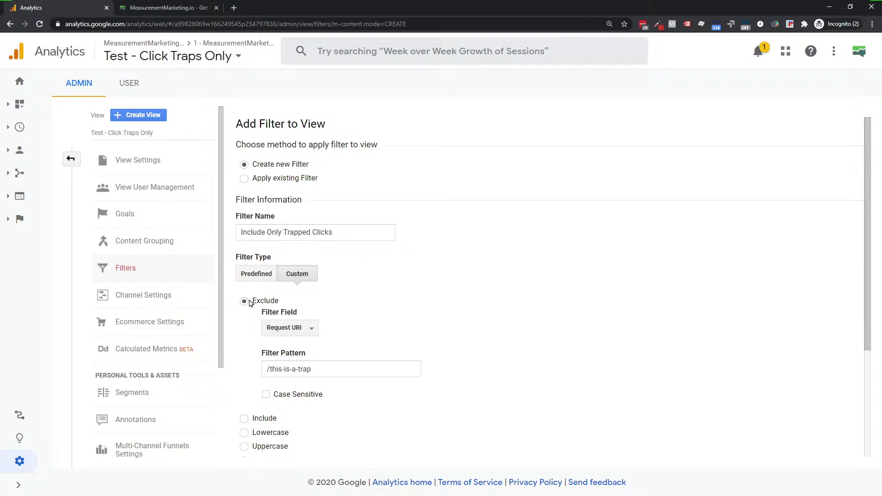
{"action": "scroll", "coordinate": [253, 294], "scroll_direction": "down", "scroll_amount": 3}
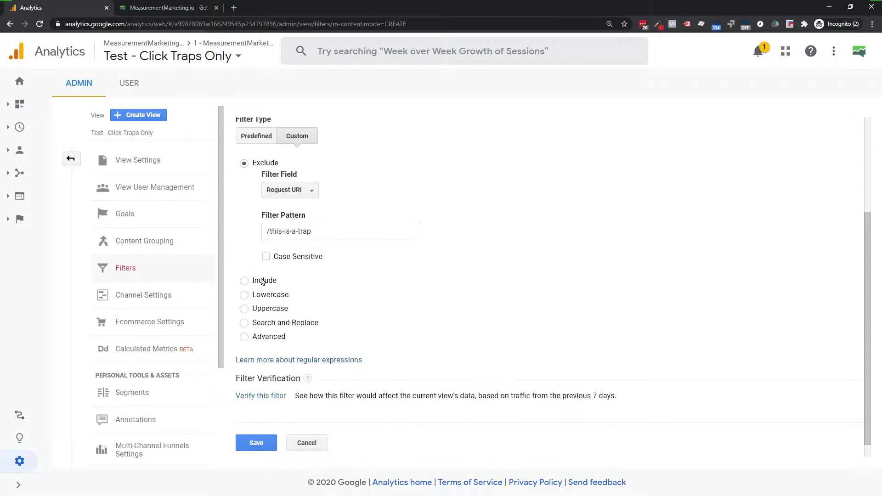
{"action": "scroll", "coordinate": [271, 207], "scroll_direction": "up", "scroll_amount": 2}
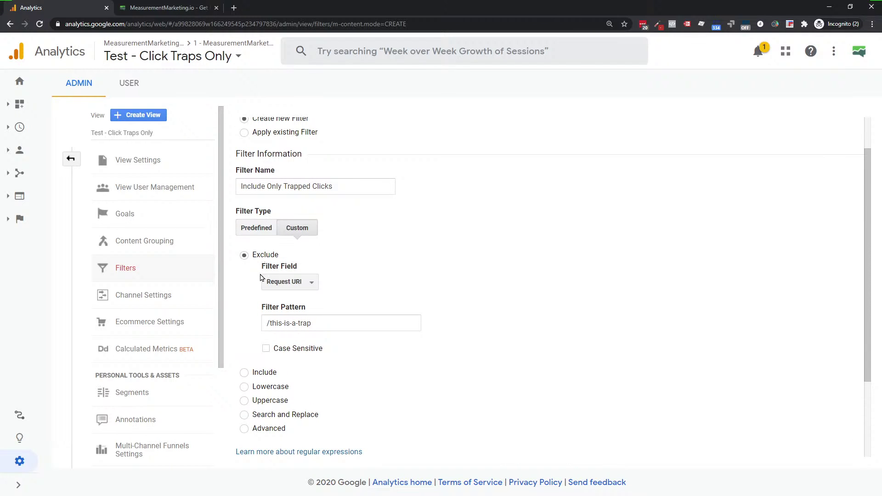
{"action": "left_click", "coordinate": [256, 373]}
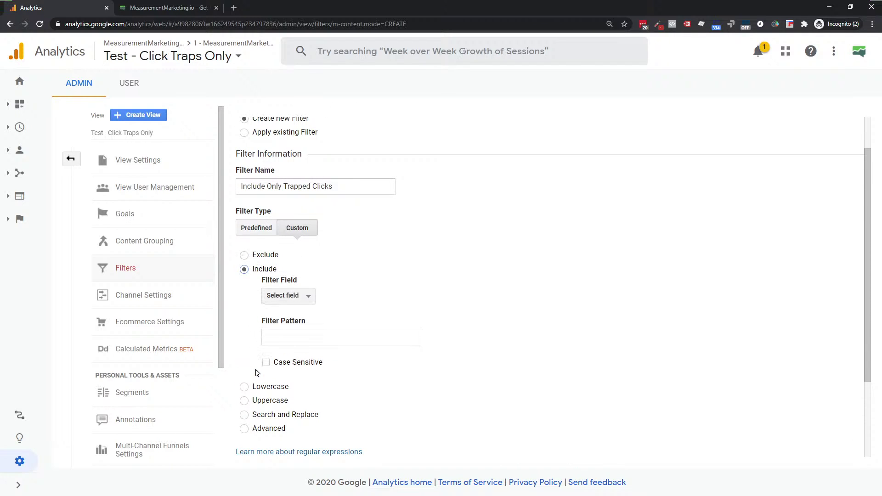
{"action": "left_click", "coordinate": [289, 295]}
{"action": "left_click", "coordinate": [294, 352]}
Enter /this-is-a-trap as the pattern of the Include filter.
{"action": "left_click", "coordinate": [289, 338]}
{"action": "type", "text": "/"}
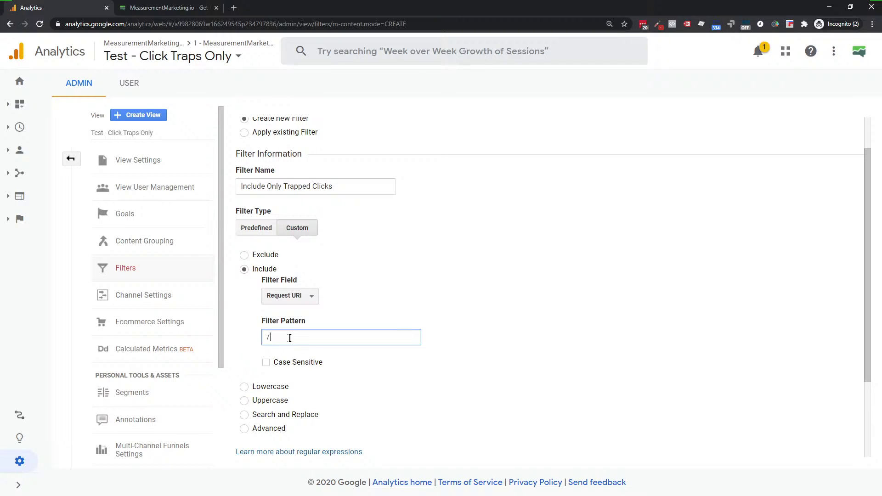
{"action": "type", "text": "this-is-trp"}
{"action": "key", "text": "BackSpace"}
{"action": "type", "text": "ap"}
{"action": "left_click", "coordinate": [290, 337]}
{"action": "type", "text": "a-"}
{"action": "scroll", "coordinate": [439, 297], "scroll_direction": "up", "scroll_amount": 1}
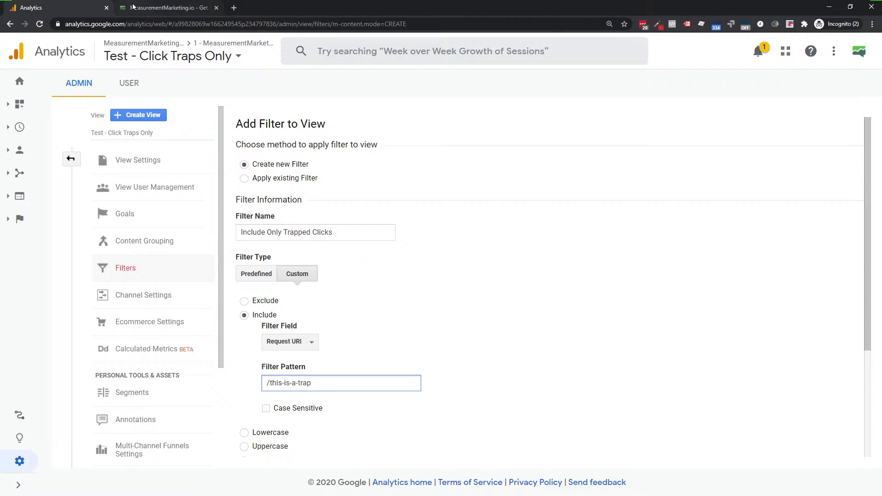
Switch to the Infusionsoft email and open the link settings for the final period after "This is an awesome message for you", leaving them empty.
{"action": "key", "text": "alt+Tab"}
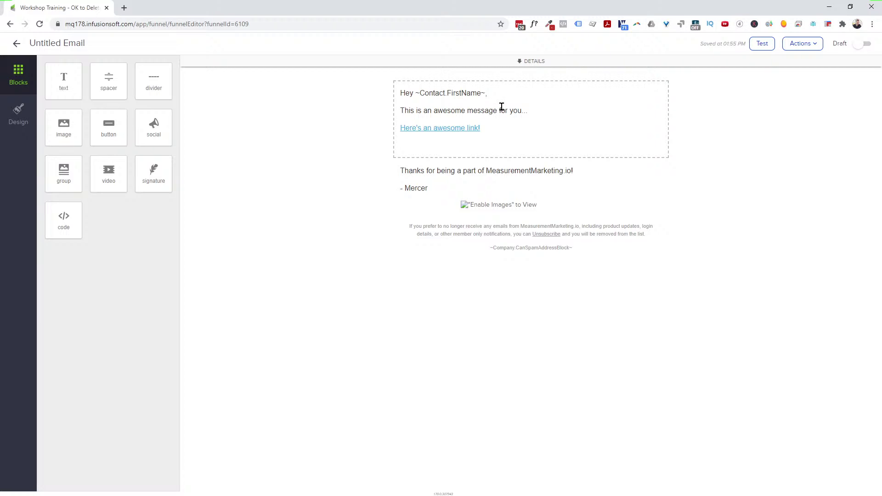
{"action": "left_click", "coordinate": [526, 111]}
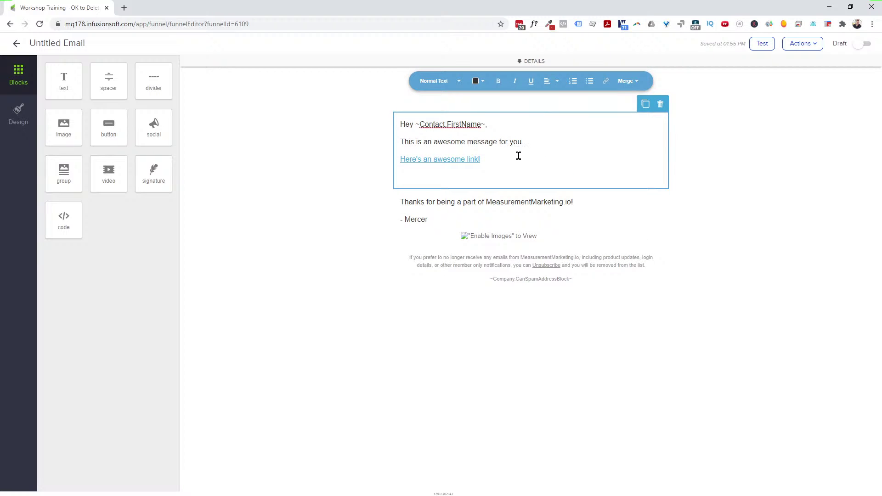
{"action": "key", "text": "ctrl+plus"}
{"action": "key", "text": "ctrl+plus"}
{"action": "key", "text": "ctrl+plus"}
{"action": "key", "text": "ctrl+plus"}
{"action": "key", "text": "ctrl+plus"}
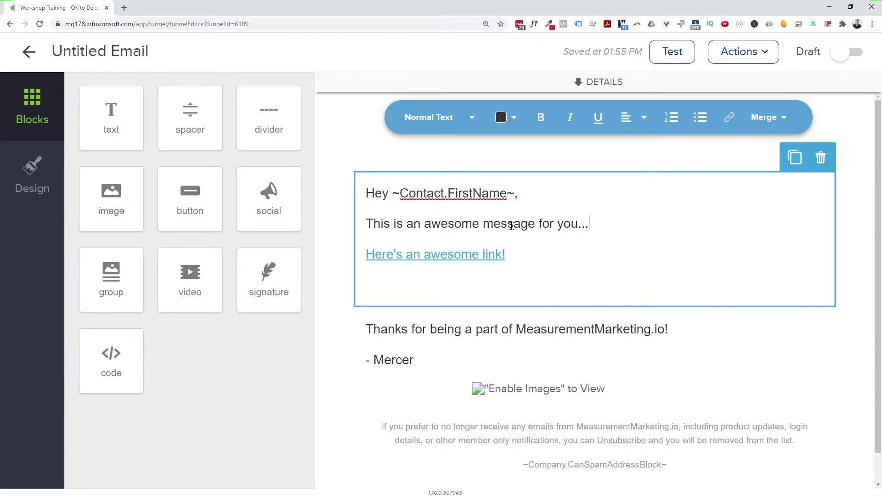
{"action": "left_click_drag", "start_coordinate": [585, 224], "coordinate": [610, 231]}
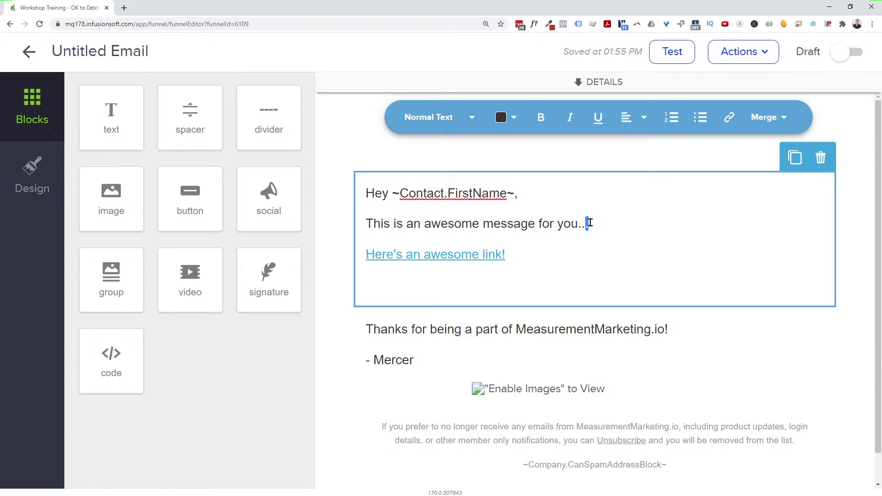
{"action": "left_click", "coordinate": [731, 122]}
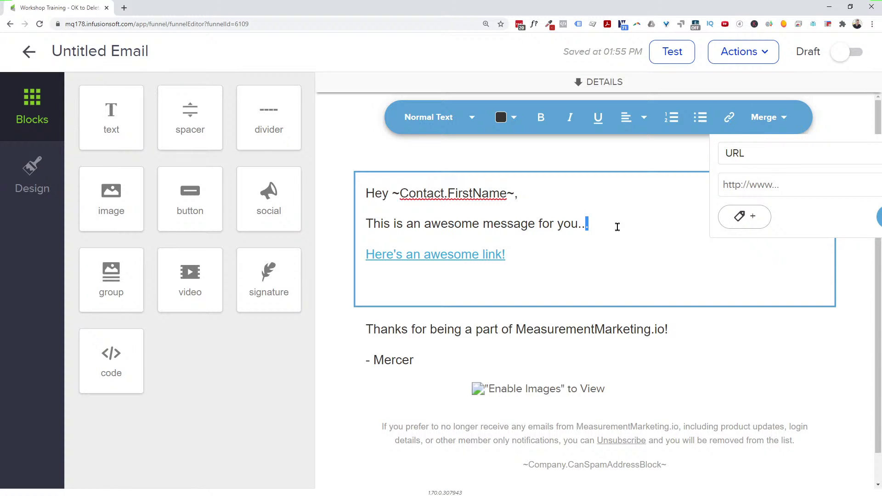
{"action": "left_click", "coordinate": [517, 253]}
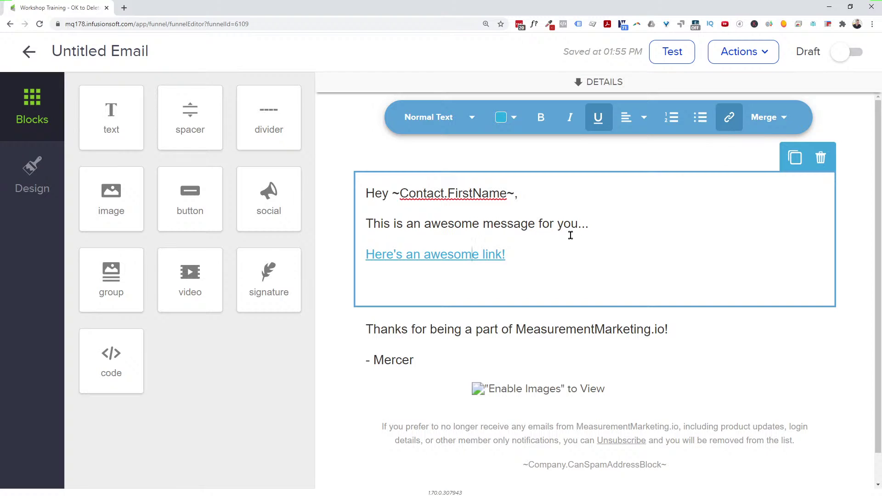
Examine the URL and UTM parameters behind the "Here's an awesome link!" text, and reselect a period after "message for you".
{"action": "left_click_drag", "start_coordinate": [587, 228], "coordinate": [607, 226]}
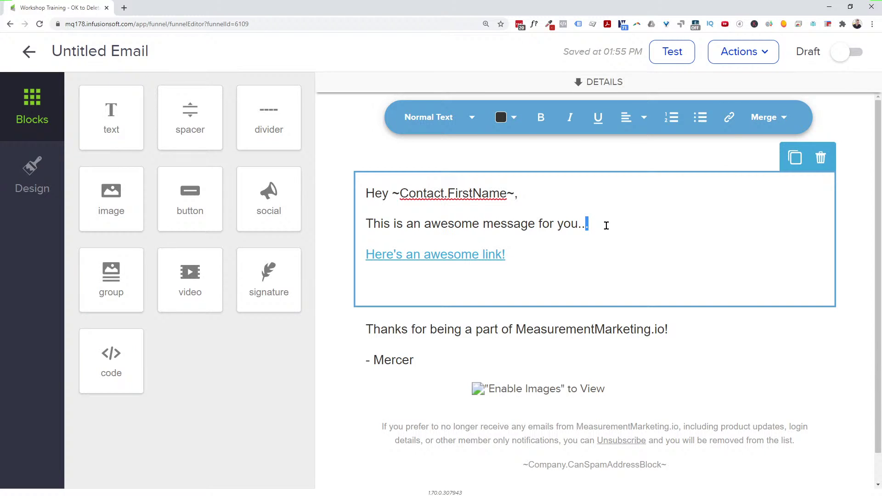
{"action": "left_click", "coordinate": [427, 257]}
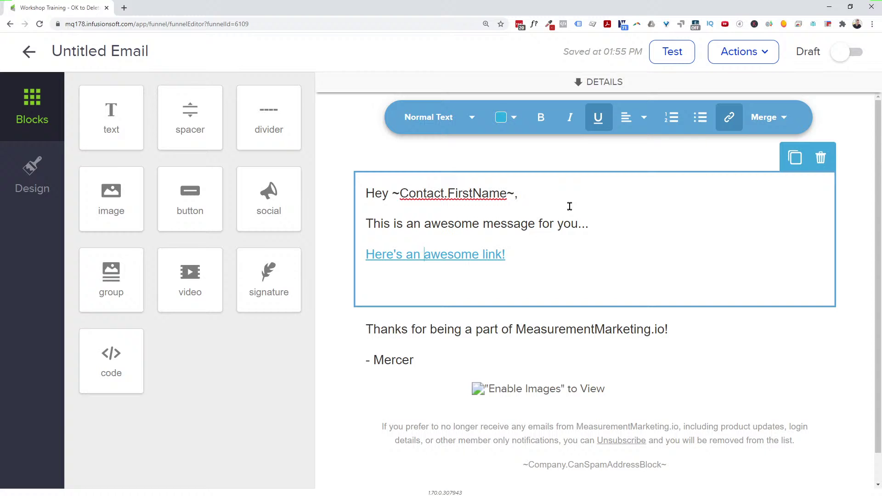
{"action": "left_click", "coordinate": [732, 119]}
{"action": "left_click_drag", "start_coordinate": [745, 184], "coordinate": [876, 184]}
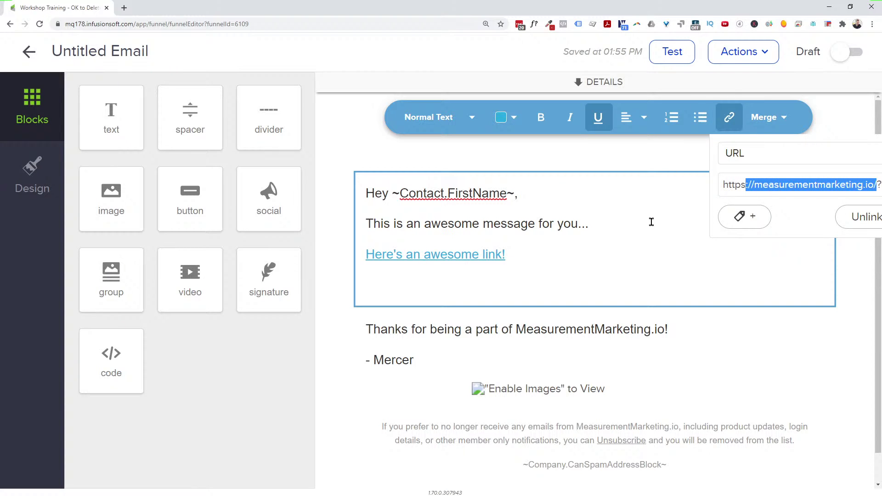
{"action": "key", "text": "ctrl+minus"}
{"action": "key", "text": "ctrl+minus"}
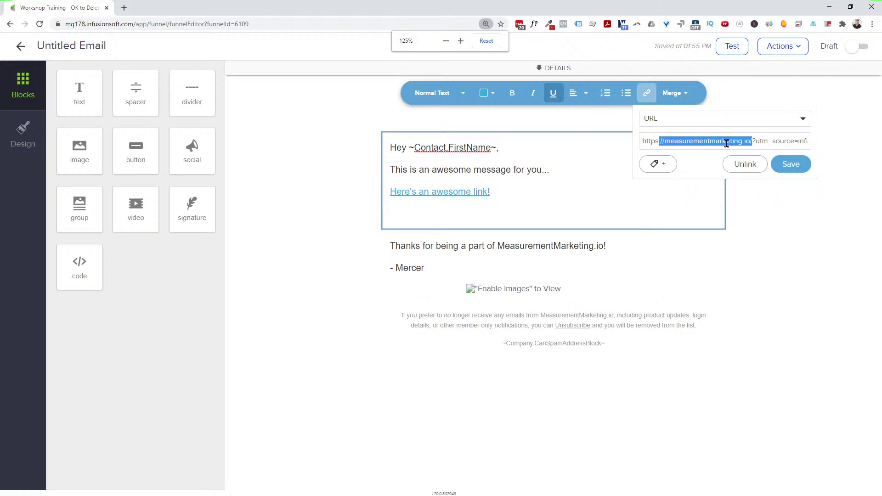
{"action": "left_click_drag", "start_coordinate": [753, 141], "coordinate": [666, 145]}
{"action": "left_click", "coordinate": [681, 139]}
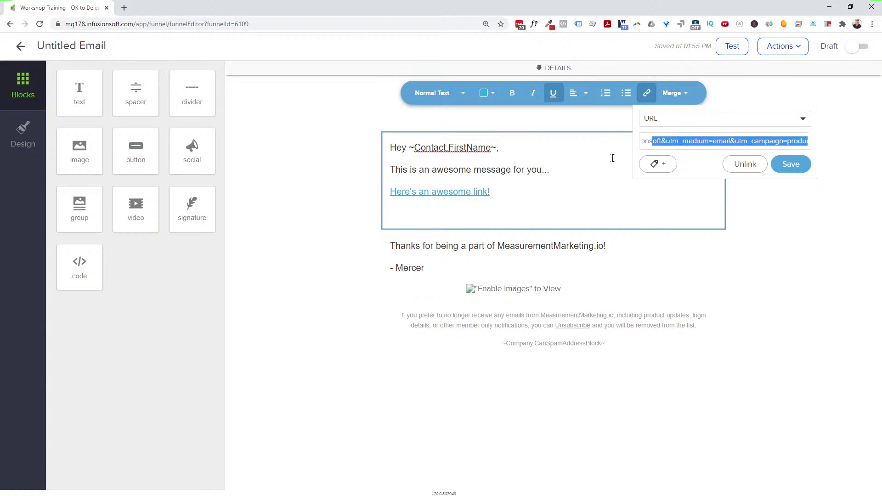
{"action": "left_click", "coordinate": [668, 141]}
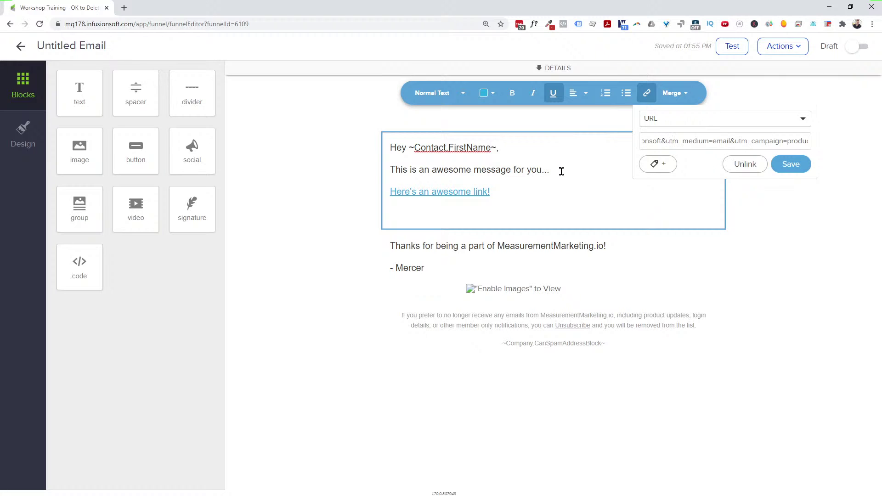
{"action": "left_click_drag", "start_coordinate": [561, 171], "coordinate": [545, 169]}
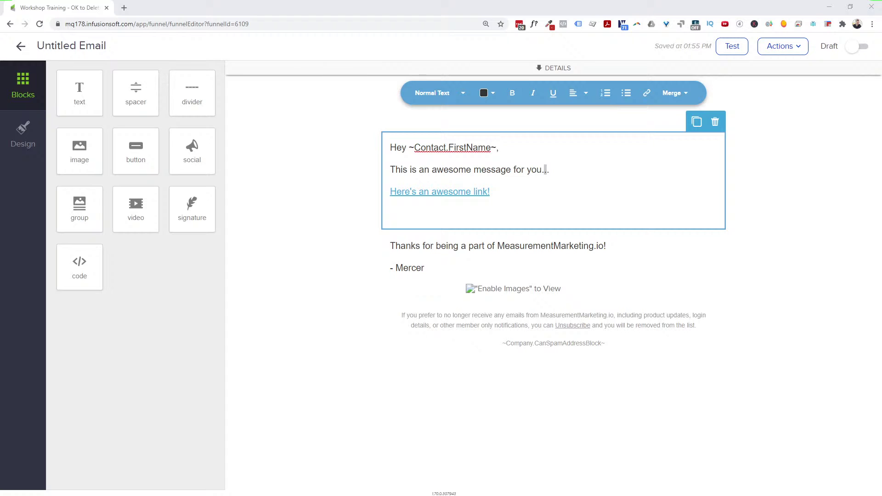
Switch to Google Analytics, open the property's custom dimensions while discarding the unsaved filter, and search them for "ref".
{"action": "key", "text": "alt+Tab"}
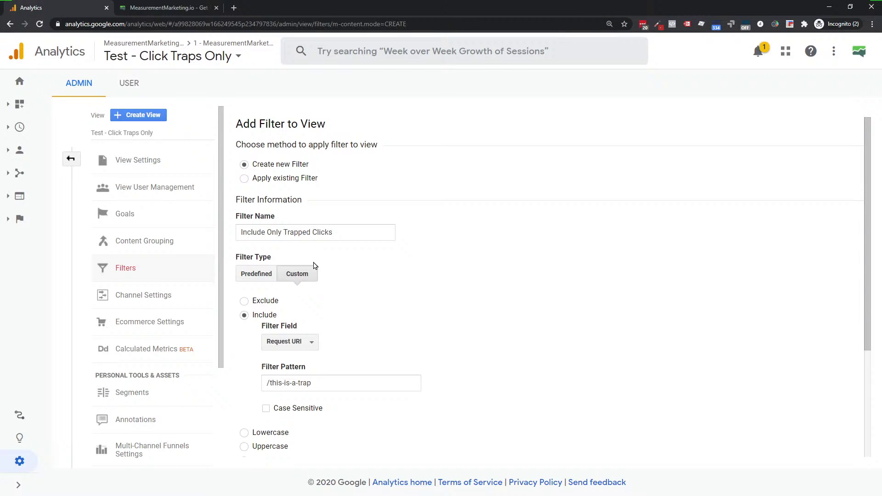
{"action": "left_click", "coordinate": [70, 158]}
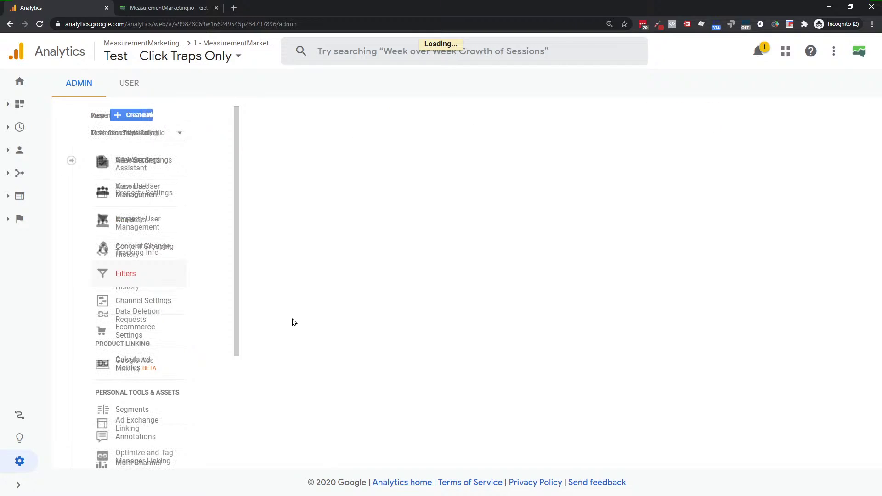
{"action": "scroll", "coordinate": [419, 370], "scroll_direction": "down", "scroll_amount": 3}
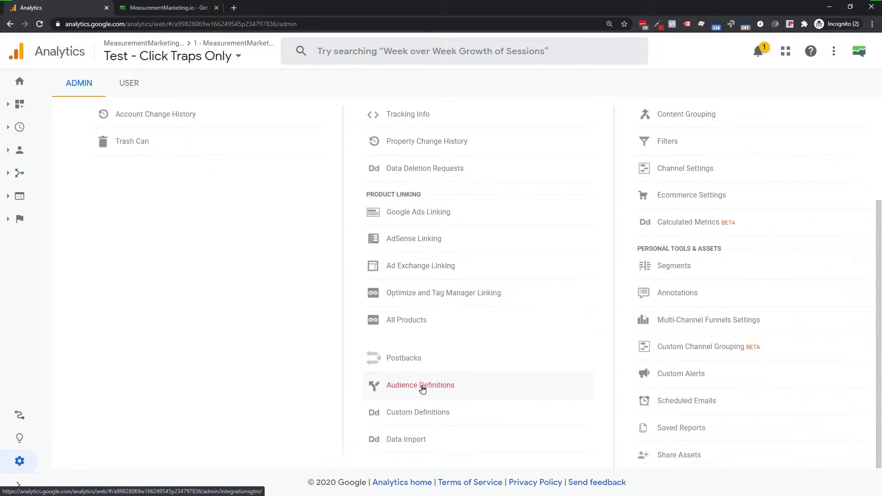
{"action": "left_click", "coordinate": [422, 413]}
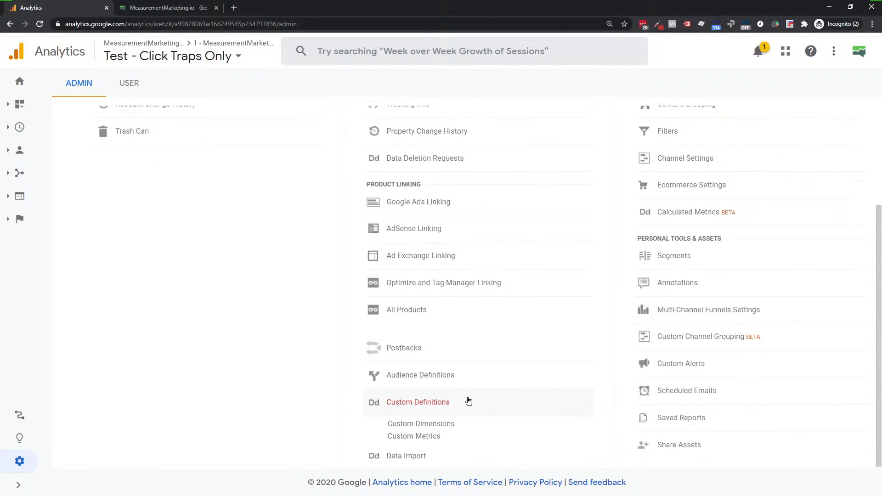
{"action": "left_click", "coordinate": [420, 422]}
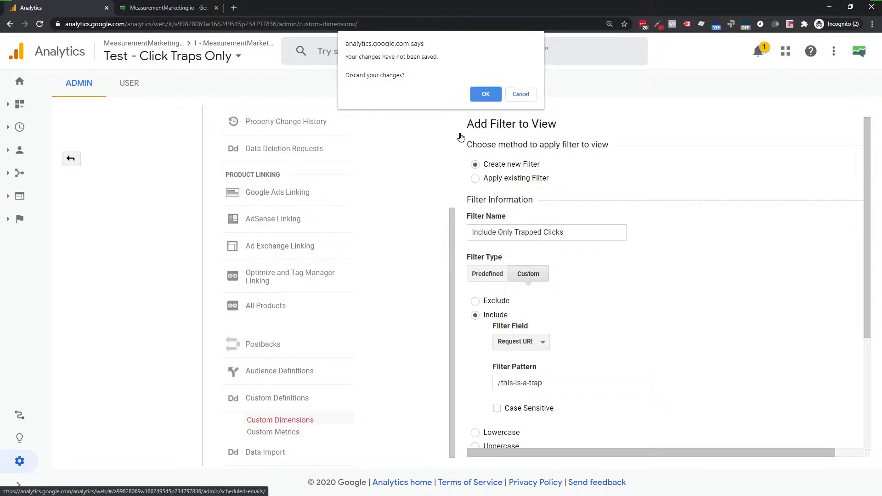
{"action": "left_click", "coordinate": [480, 91]}
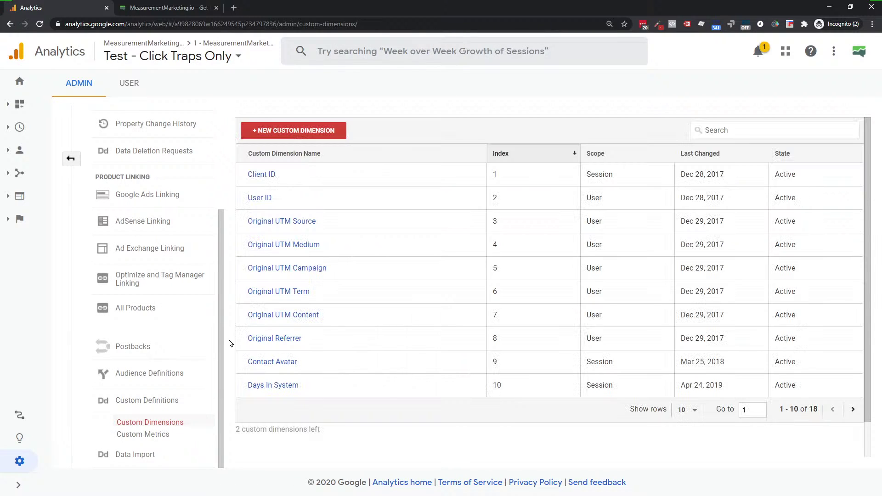
{"action": "left_click", "coordinate": [781, 130]}
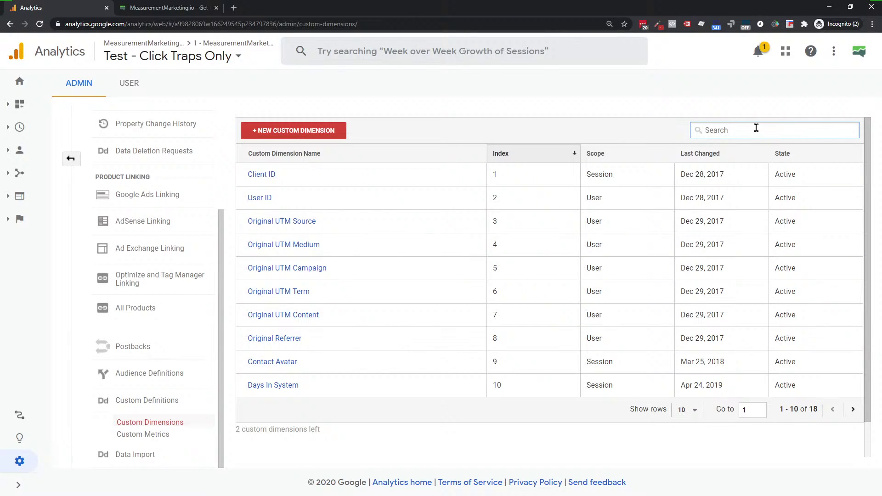
{"action": "type", "text": "ref"}
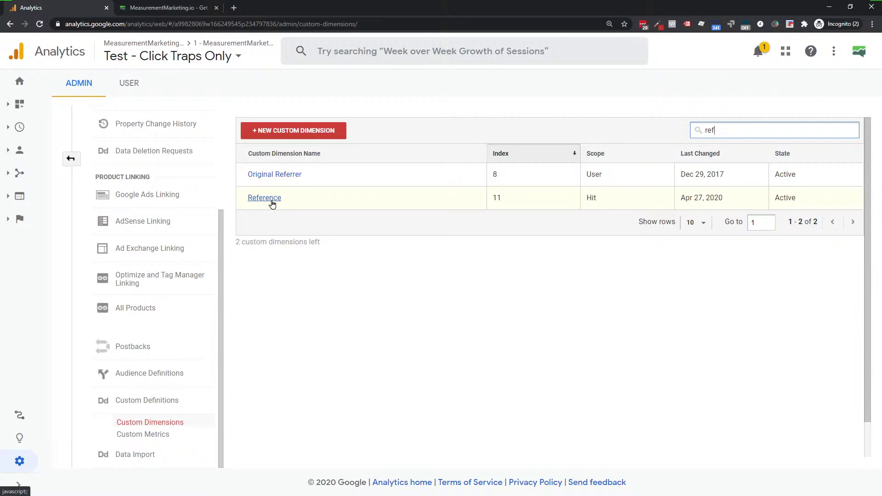
Examine the ref parameters behind the navigation, call-to-action and footer links on the MeasurementMarketing.io home page.
{"action": "left_click", "coordinate": [165, 8]}
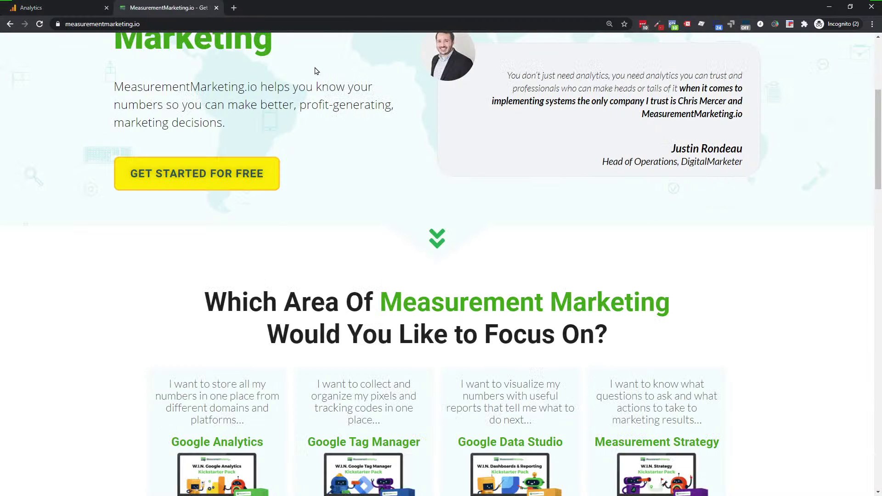
{"action": "scroll", "coordinate": [315, 69], "scroll_direction": "up", "scroll_amount": 5}
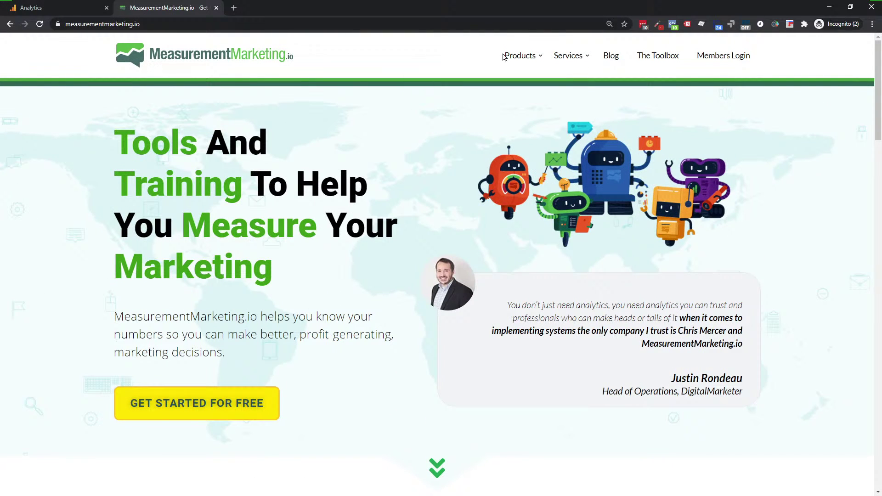
{"action": "mouse_move", "coordinate": [511, 57]}
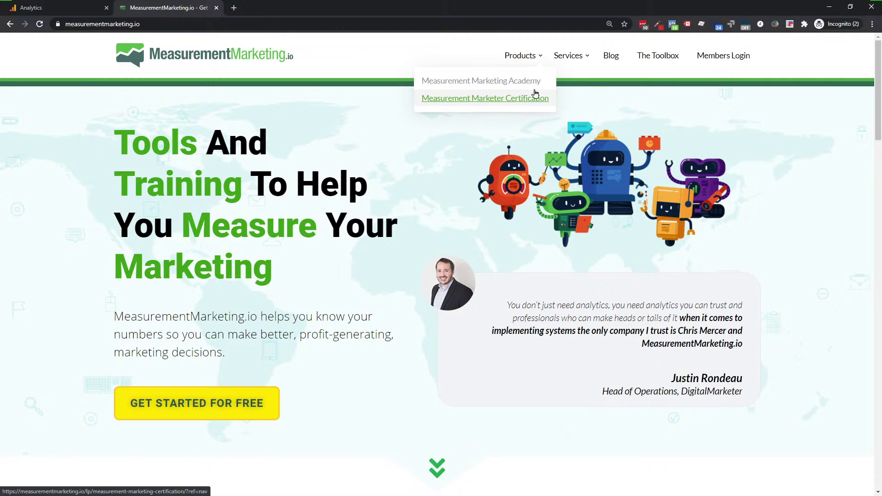
{"action": "mouse_move", "coordinate": [565, 61]}
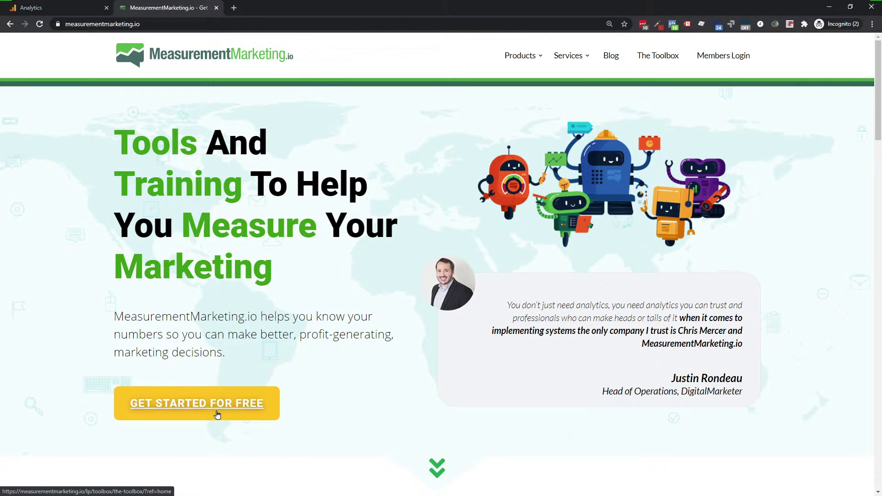
{"action": "scroll", "coordinate": [217, 414], "scroll_direction": "down", "scroll_amount": 8}
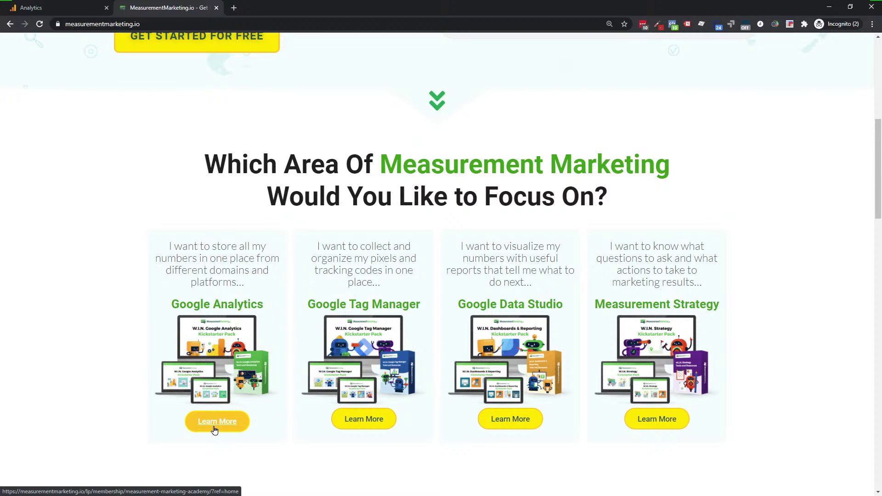
{"action": "scroll", "coordinate": [215, 430], "scroll_direction": "down", "scroll_amount": 15}
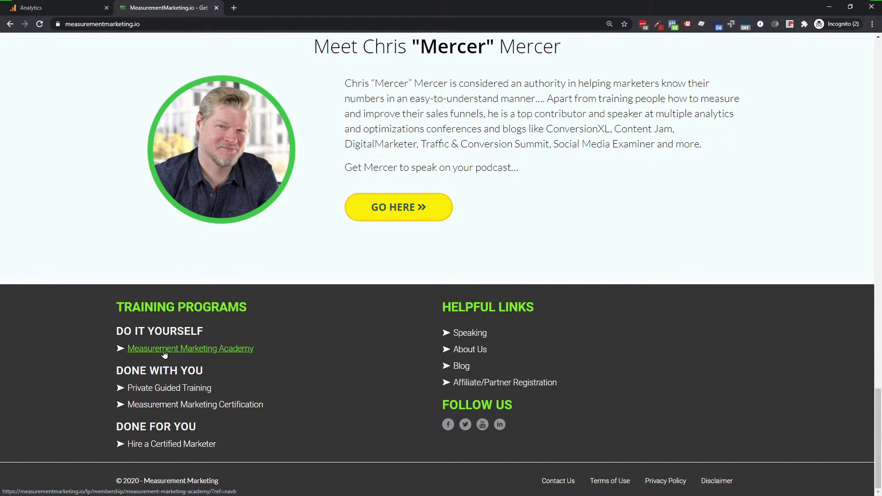
Return to the custom dimensions in Google Analytics and highlight the scope of the Reference dimension.
{"action": "left_click", "coordinate": [54, 12]}
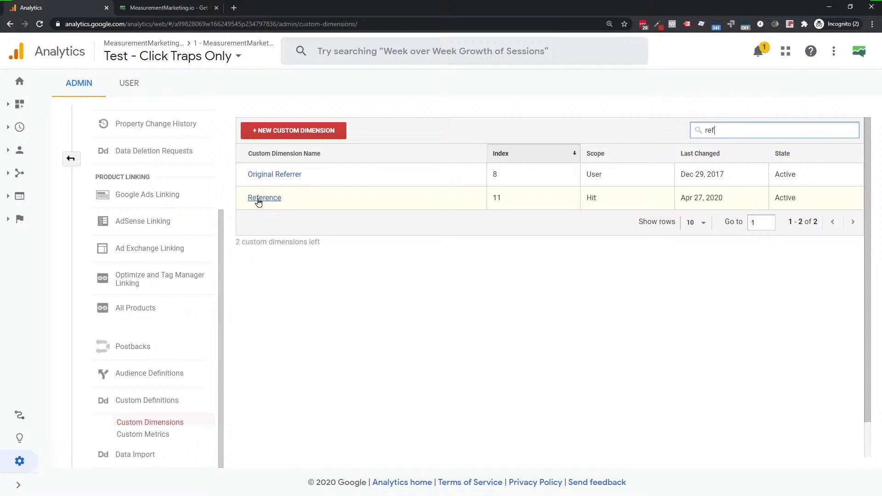
{"action": "left_click_drag", "start_coordinate": [599, 202], "coordinate": [584, 205]}
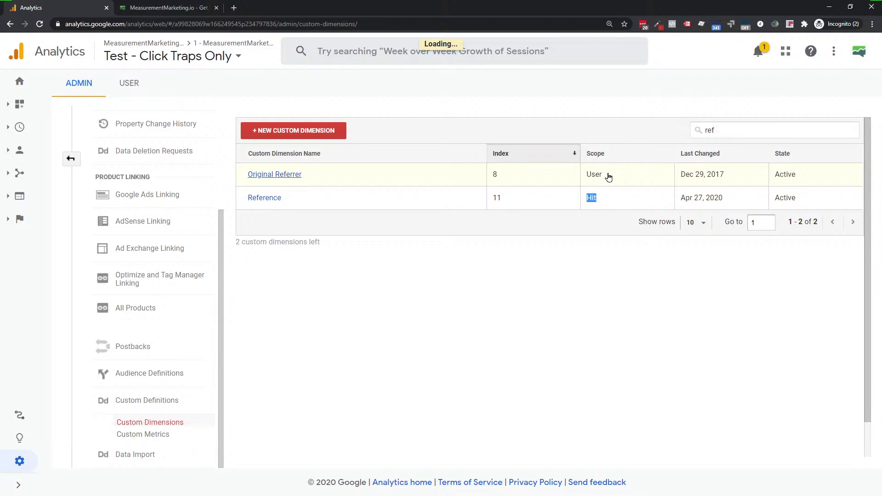
Reopen the custom dimensions and fill in a new custom dimension named Trap with User scope.
{"action": "left_click", "coordinate": [71, 160]}
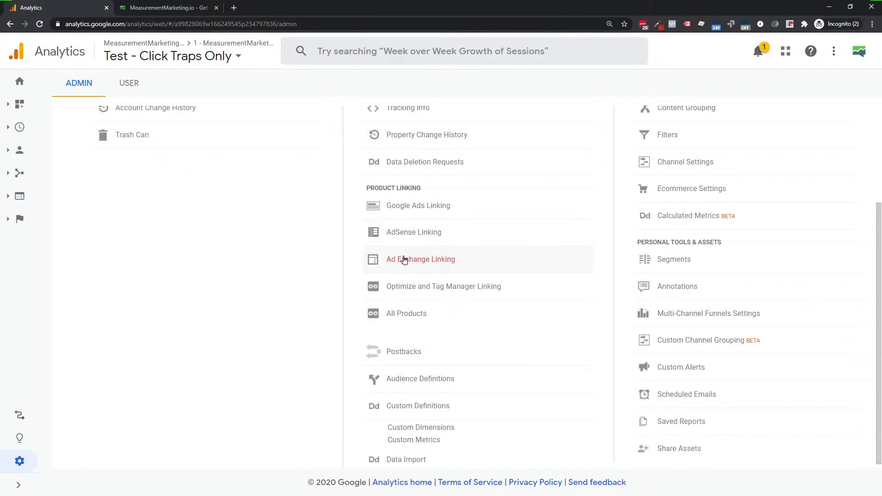
{"action": "left_click", "coordinate": [406, 427]}
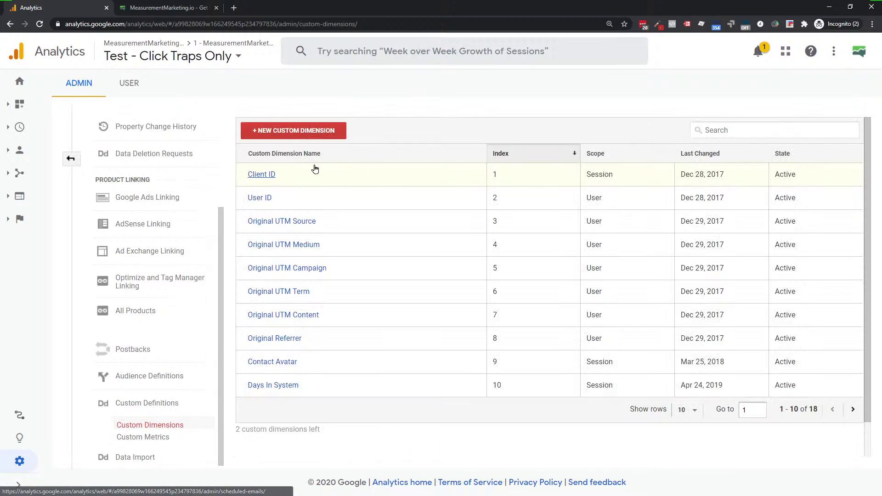
{"action": "left_click", "coordinate": [260, 131]}
{"action": "left_click", "coordinate": [281, 166]}
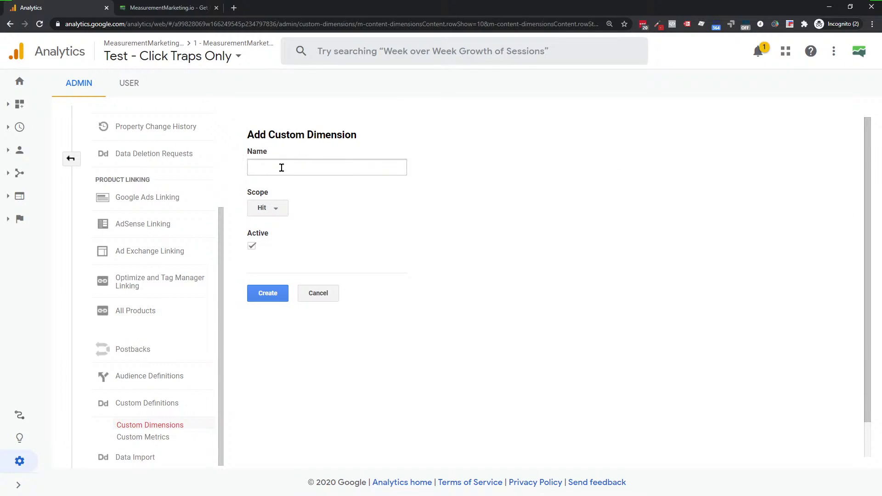
{"action": "type", "text": "Trap"}
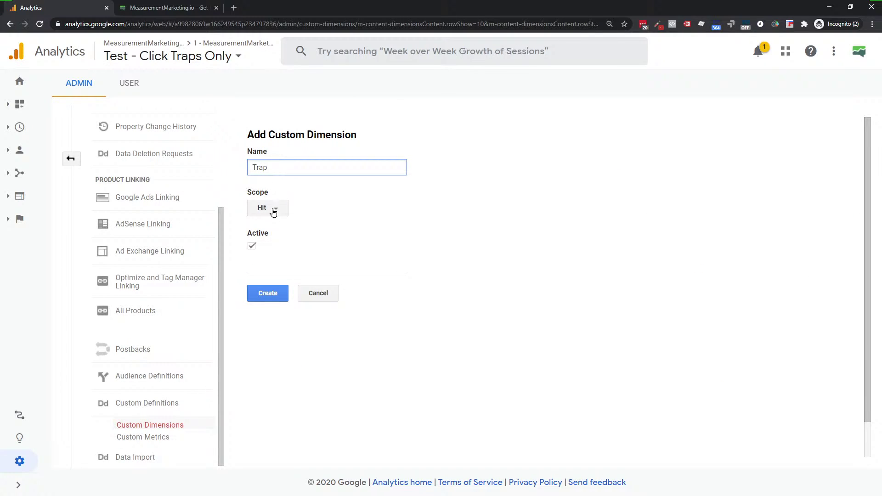
{"action": "left_click", "coordinate": [273, 210]}
{"action": "left_click", "coordinate": [269, 263]}
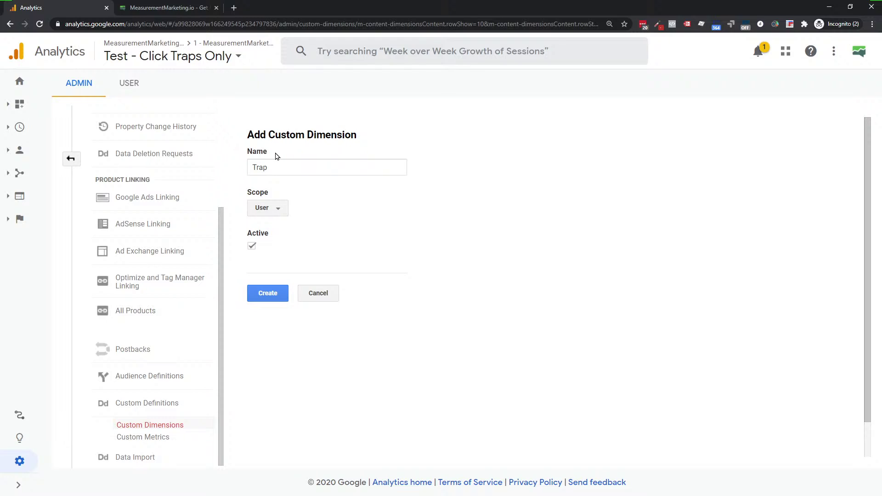
Look back at the MeasurementMarketing.io site, and leave the custom dimension form for the Analytics admin overview.
{"action": "left_click", "coordinate": [166, 9]}
{"action": "scroll", "coordinate": [102, 156], "scroll_direction": "up", "scroll_amount": 3}
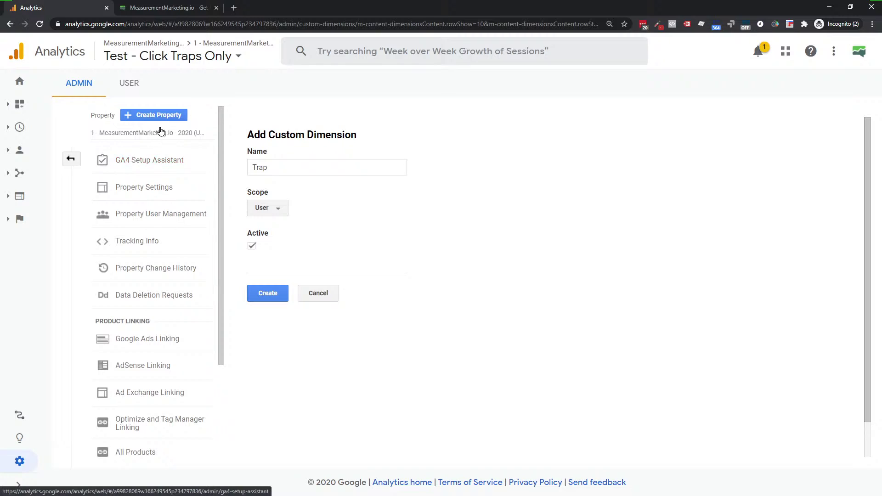
{"action": "left_click", "coordinate": [71, 158]}
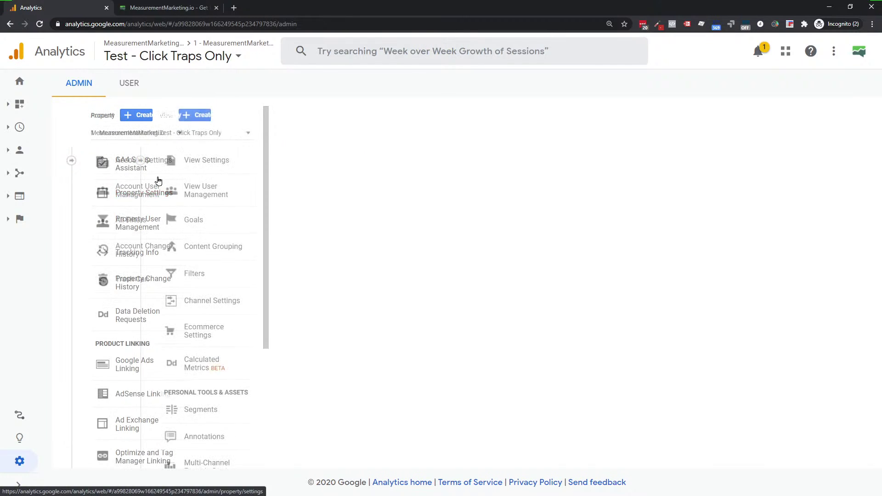